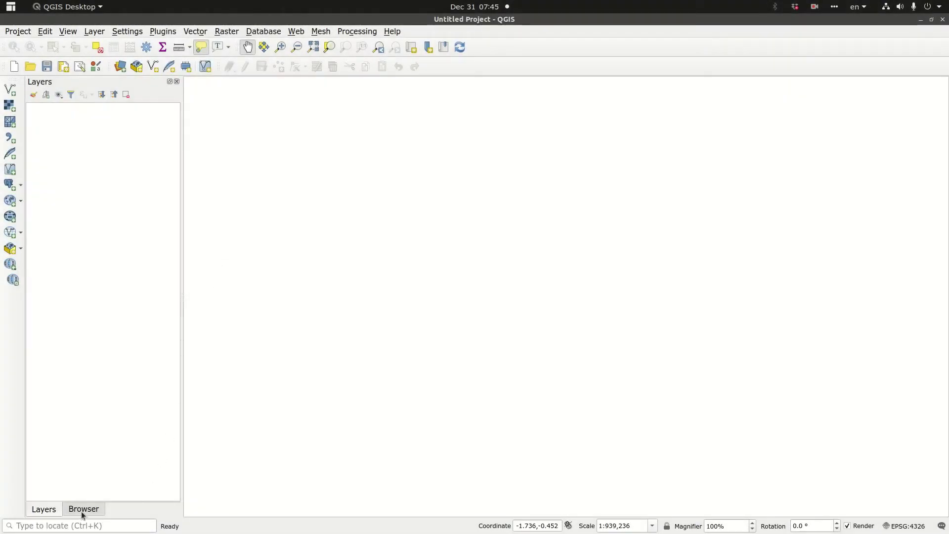
- Add the OpenStreetMap XYZ Tiles basemap to the map canvas
left_click(83, 513)
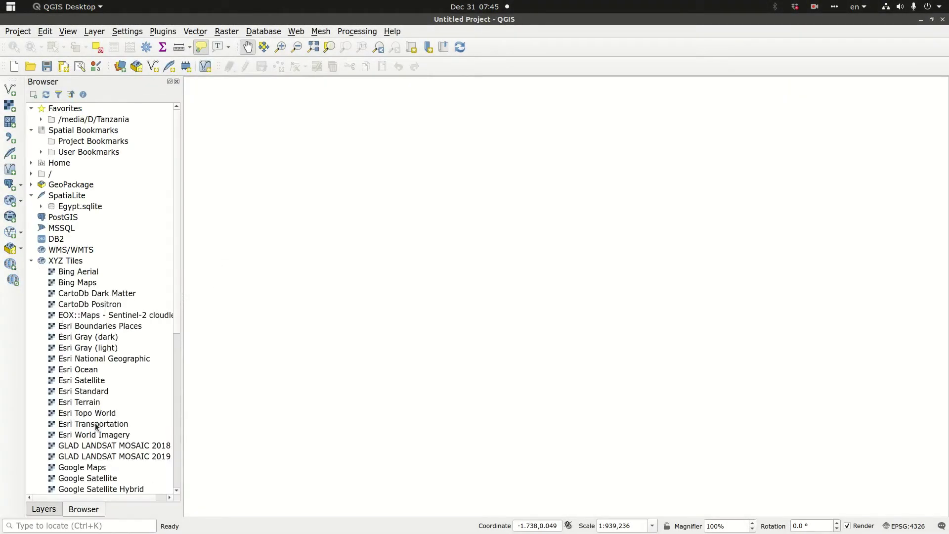
scroll(117, 447, "down", 2)
scroll(117, 450, "down", 2)
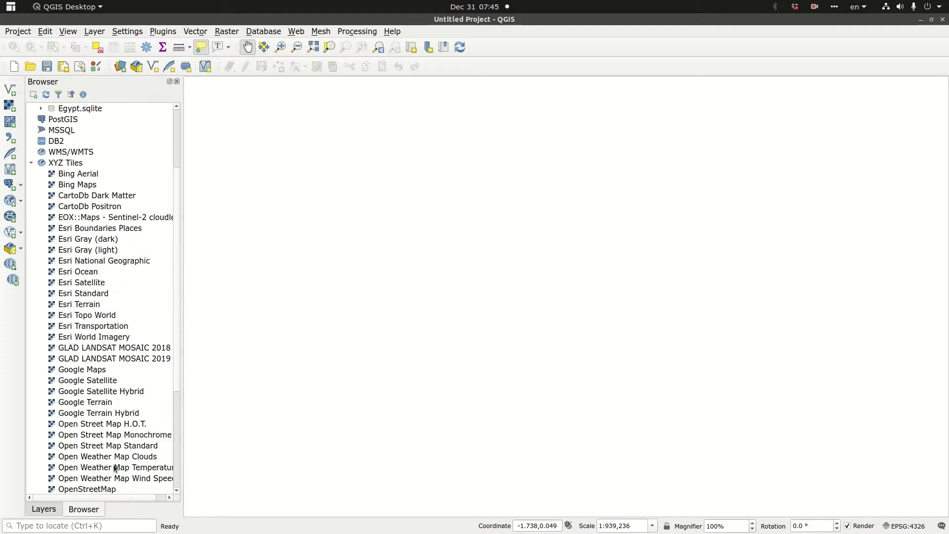
left_click_drag(109, 461, 336, 462)
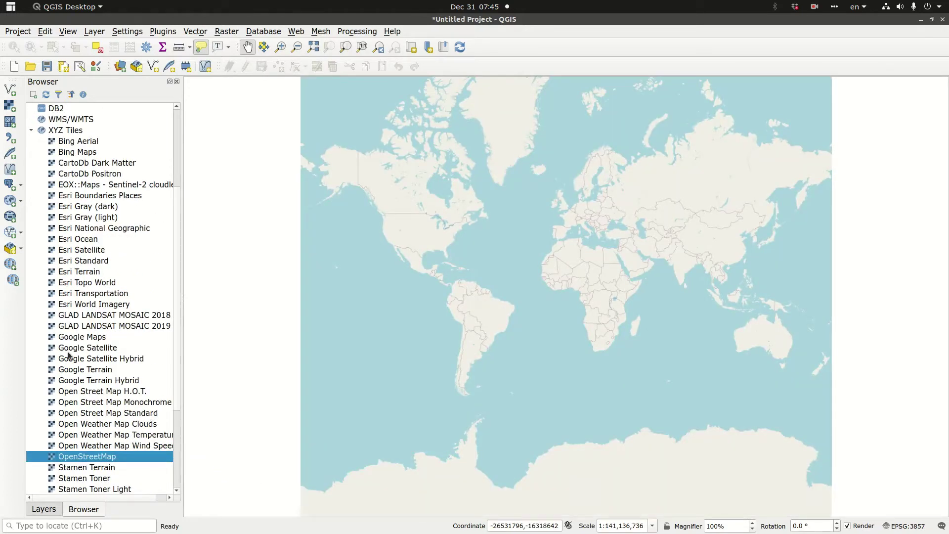
- Zoom the map to the Egypt 'Toshka Lakes' user bookmark
scroll(70, 355, "up", 4)
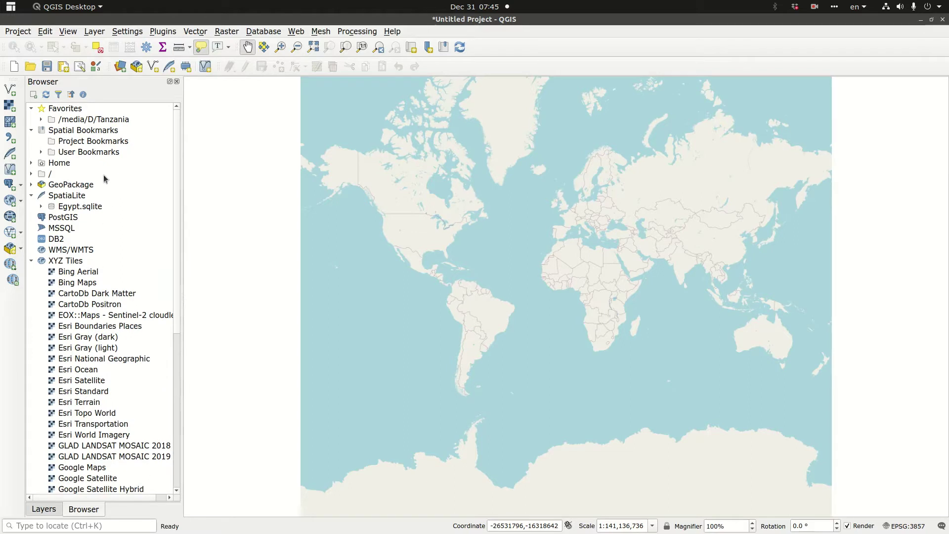
left_click(41, 152)
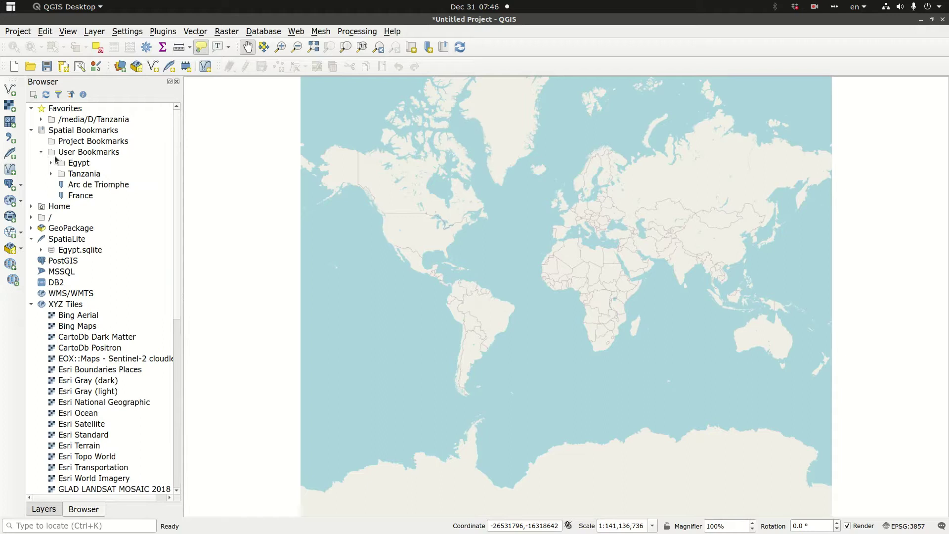
left_click(51, 164)
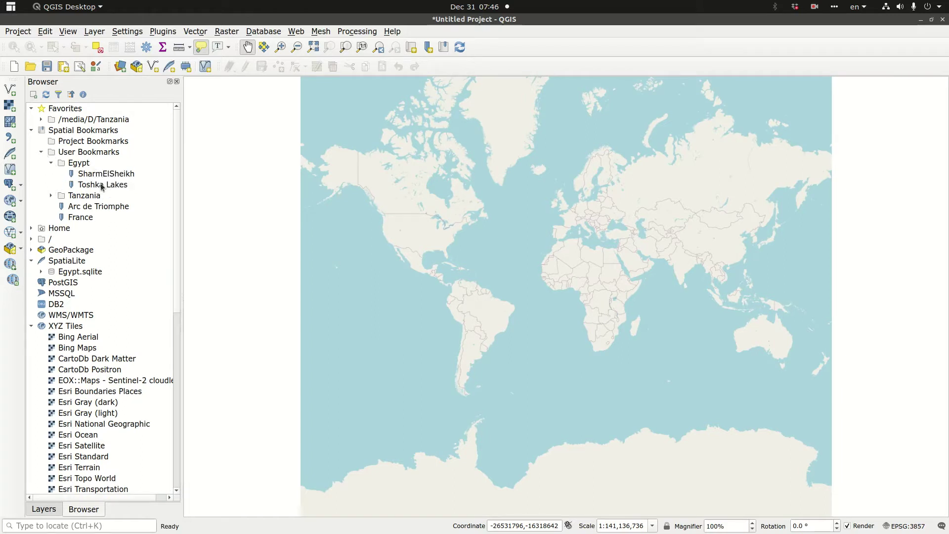
left_click_drag(103, 185, 284, 311)
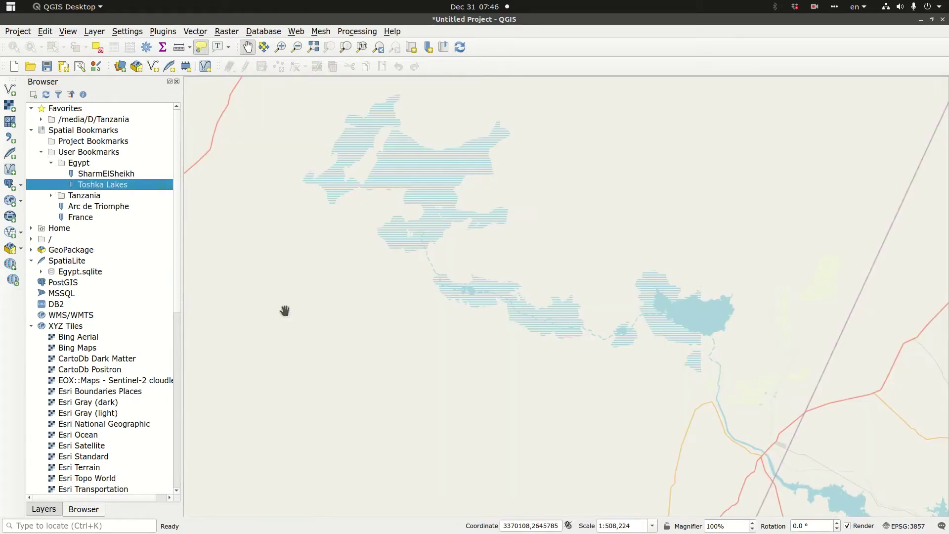
- Search the plugin manager for 'srtm' and install the SRTM-Downloader plugin
left_click(167, 33)
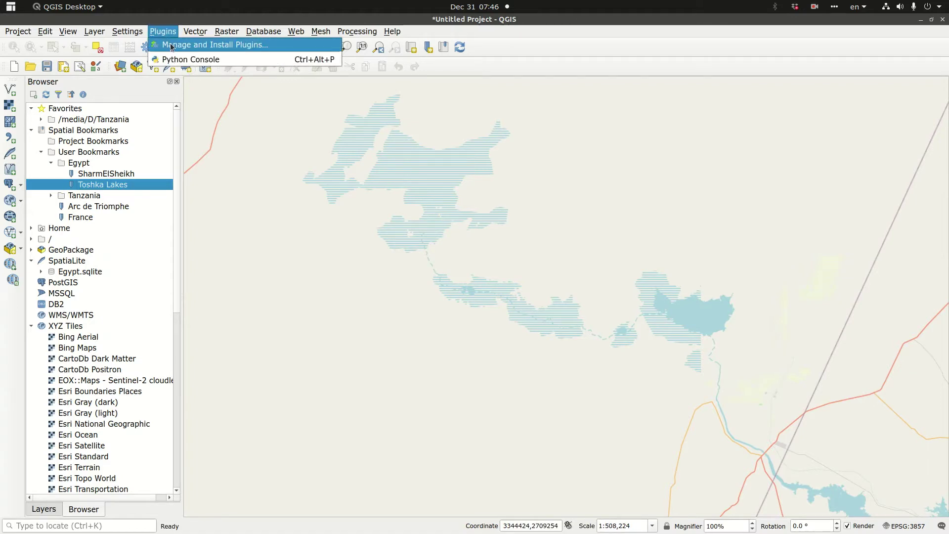
left_click(171, 46)
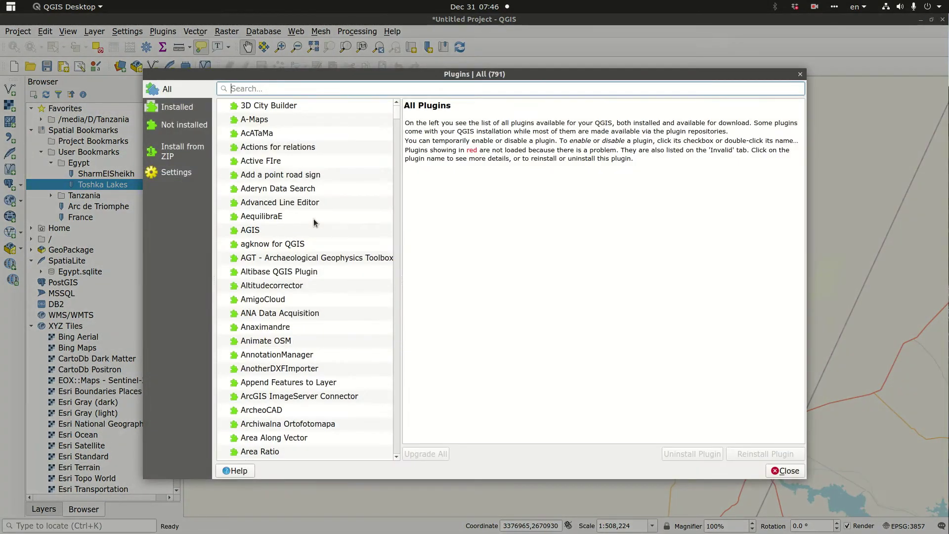
type("srtm")
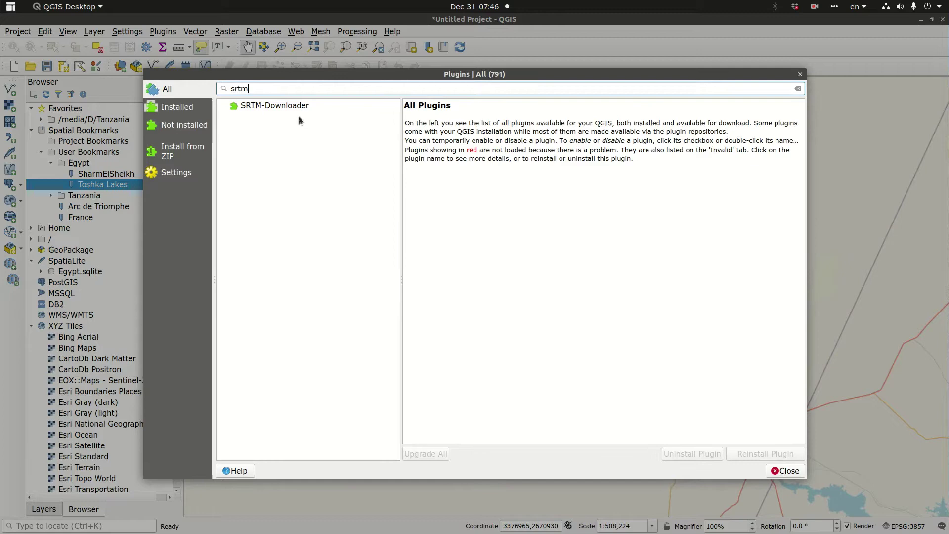
left_click(299, 108)
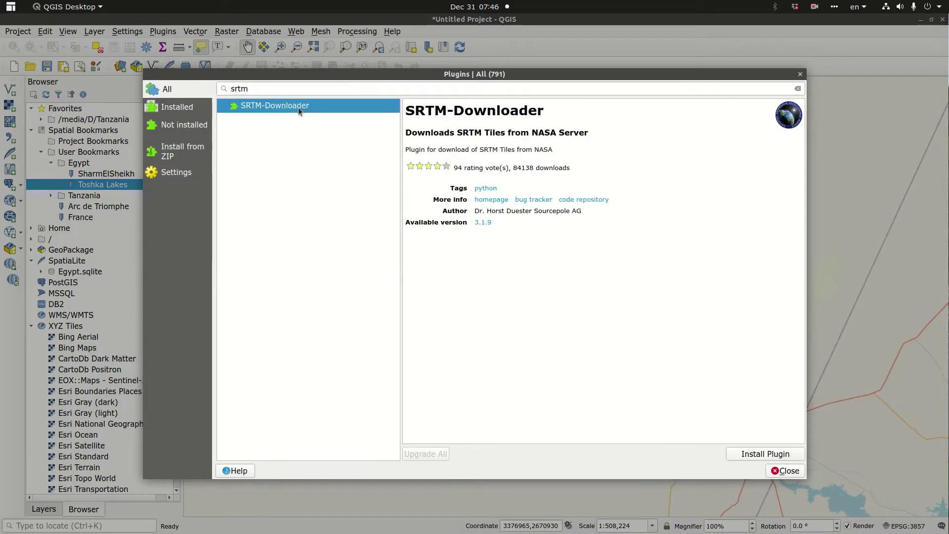
left_click(752, 454)
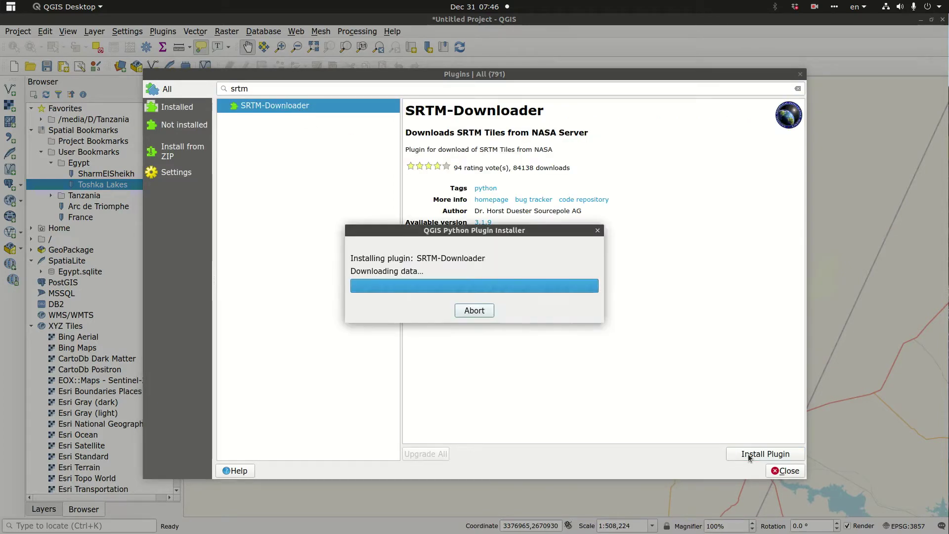
- Close the plugin manager and launch Plugins > SRTM-Downloader > SRTM Downloader
left_click(786, 471)
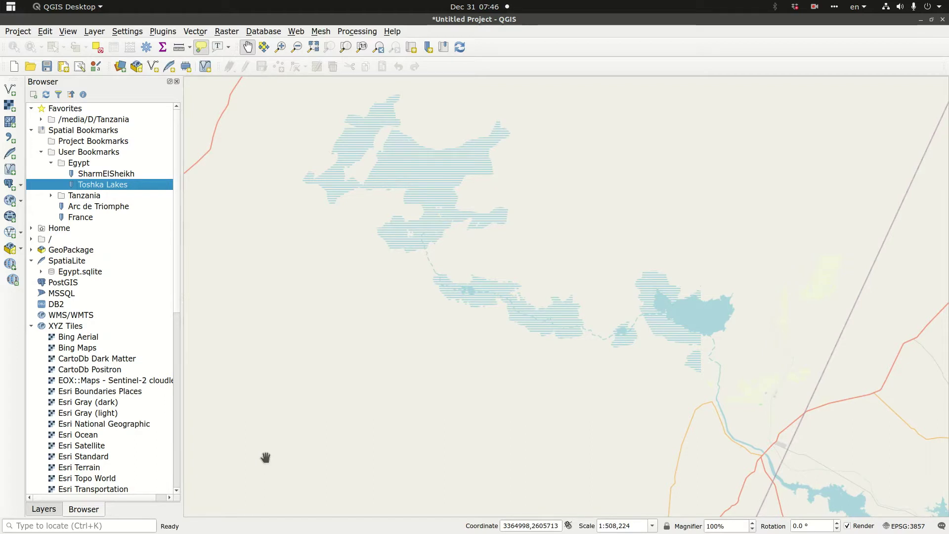
left_click(165, 31)
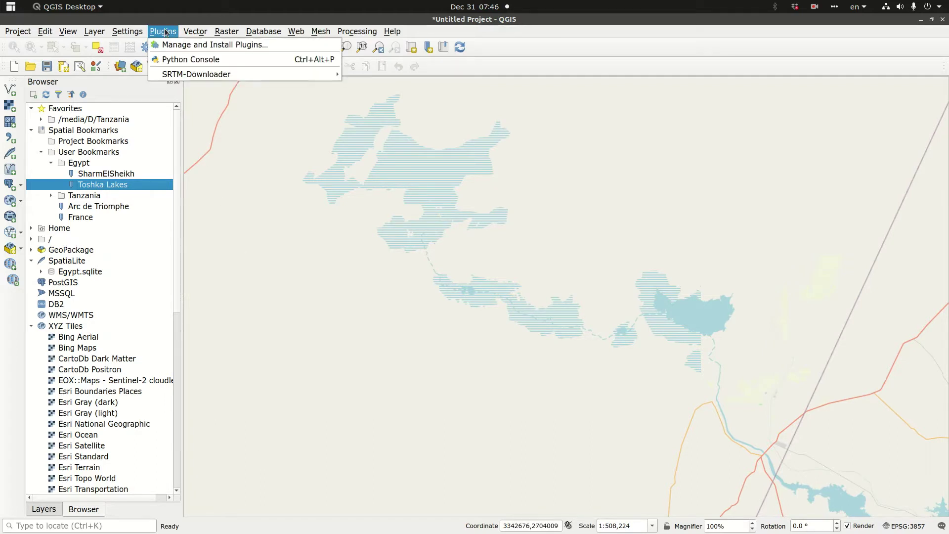
mouse_move(174, 75)
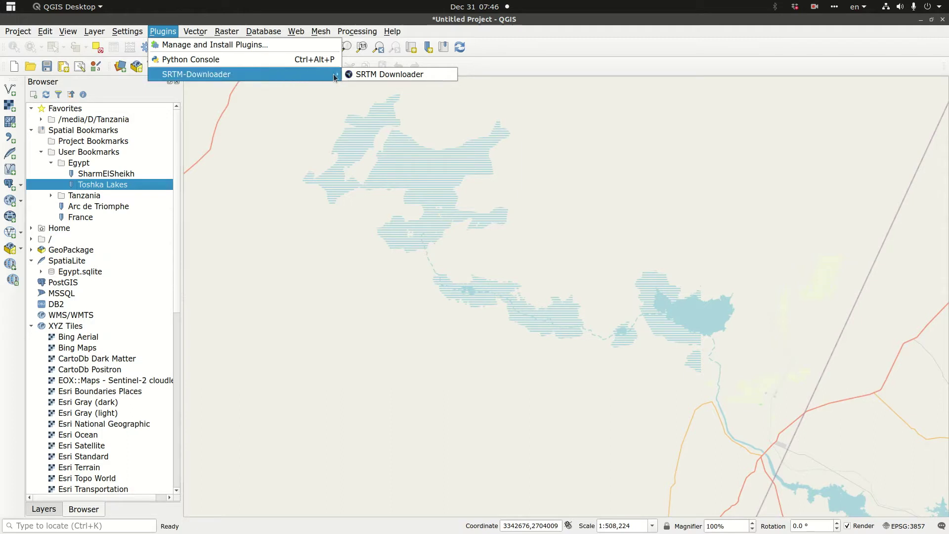
left_click(370, 75)
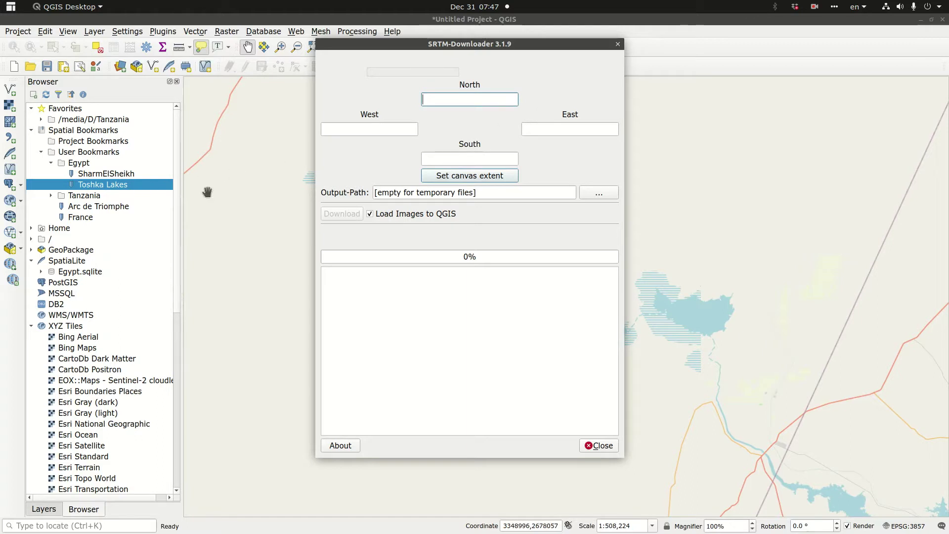
- Set the SRTM bounds from the canvas extent and the output path to /media/D/Temp, then download
left_click(459, 177)
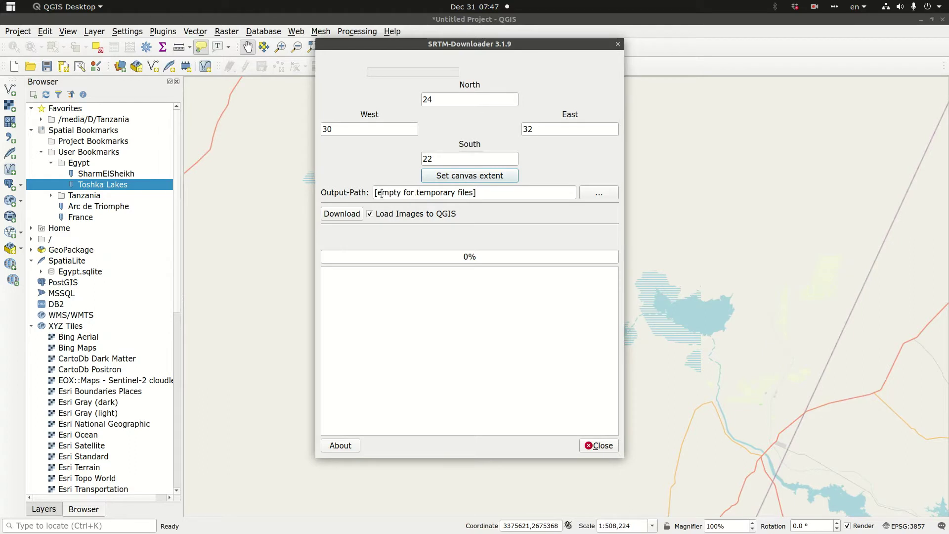
left_click_drag(486, 192, 299, 198)
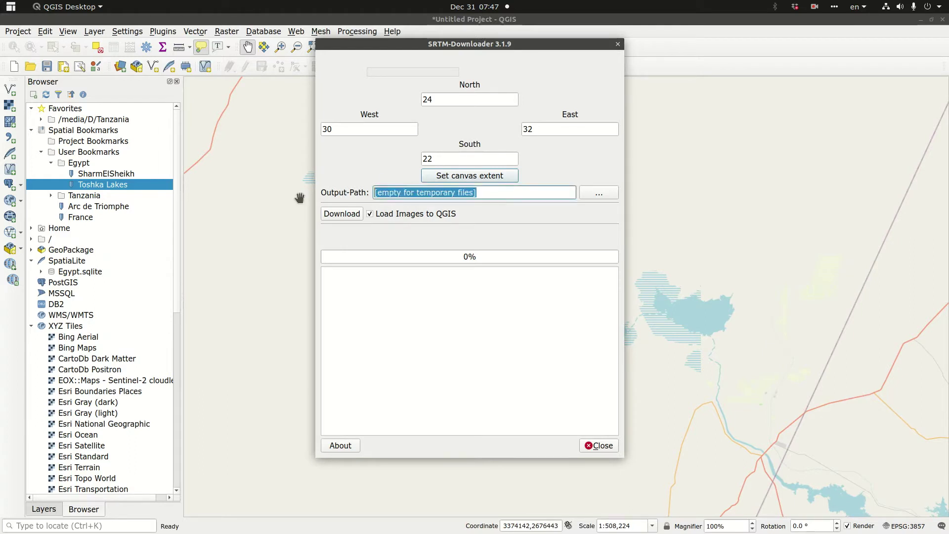
type("/med")
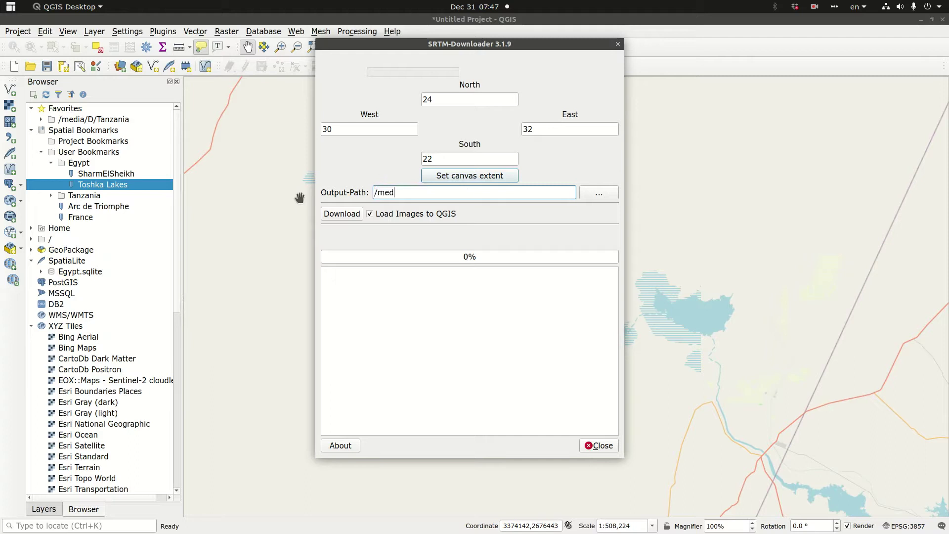
type("ia/D/")
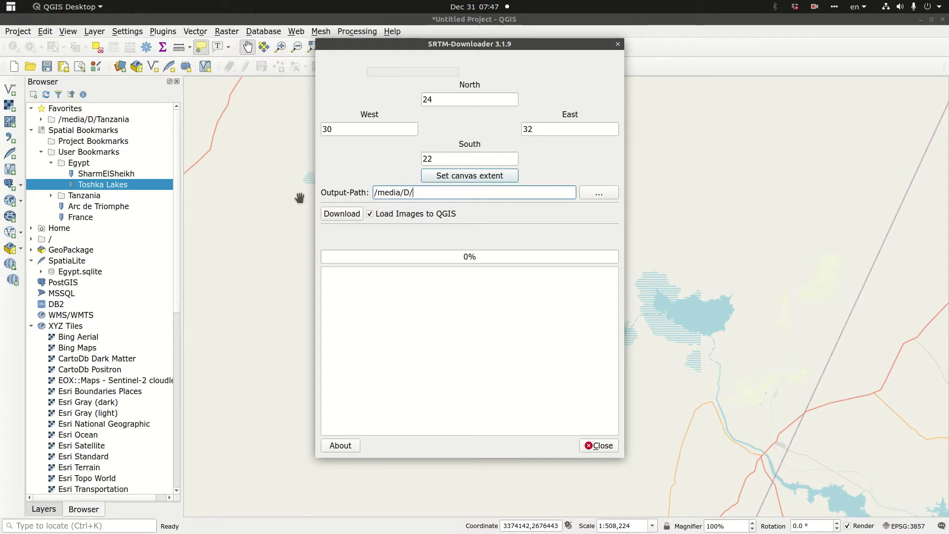
type("Temp")
left_click(342, 214)
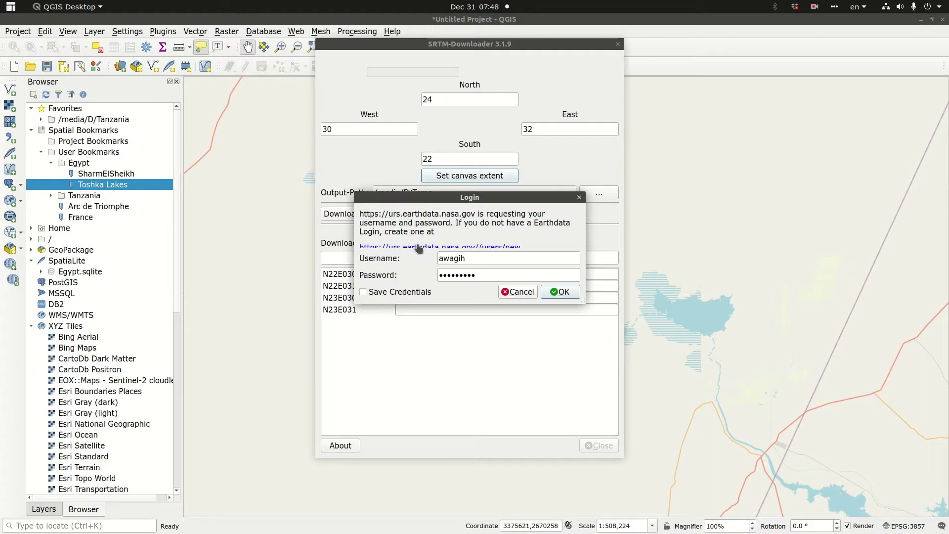
- Complete the Earthdata password and submit the login so the tiles download
left_click(480, 275)
type("1")
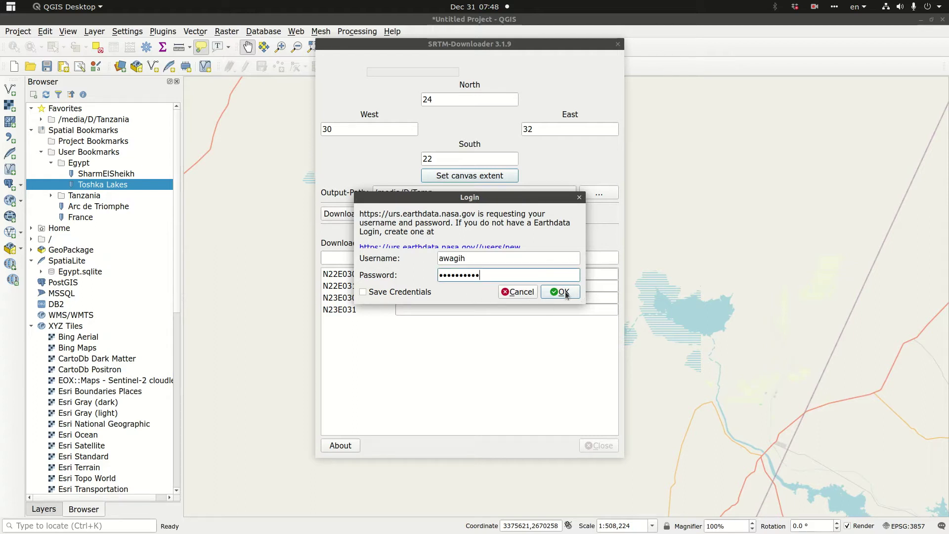
left_click(563, 292)
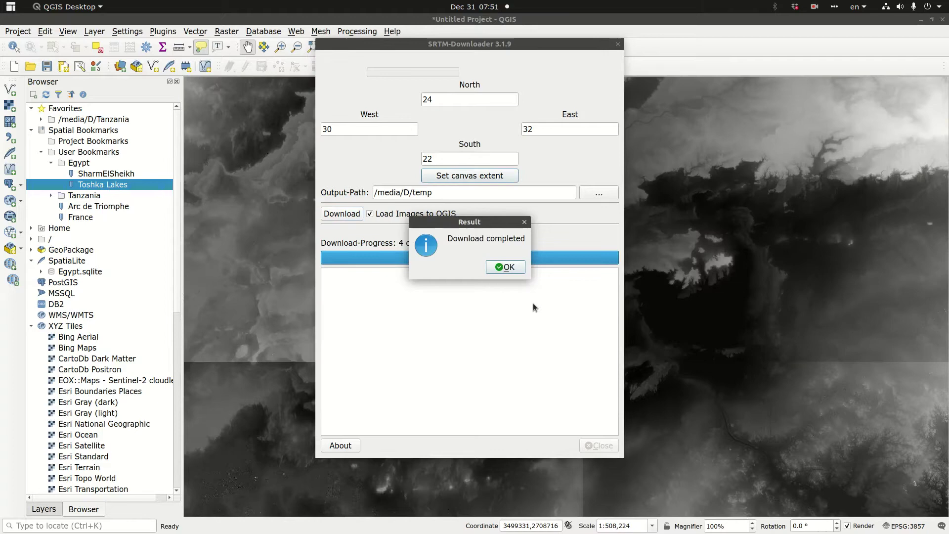
- Dismiss the completion message, close the SRTM tool, and zoom out to frame all four tiles
left_click(503, 267)
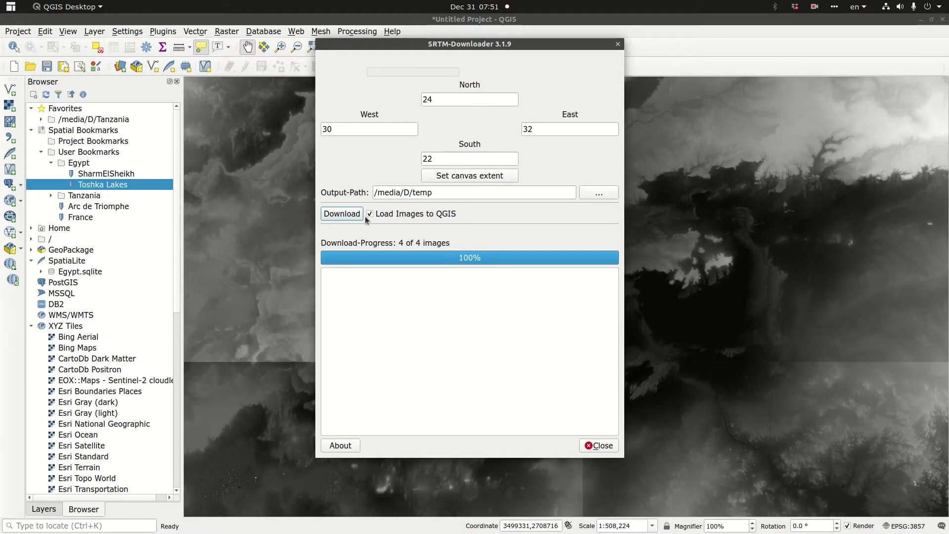
left_click(599, 446)
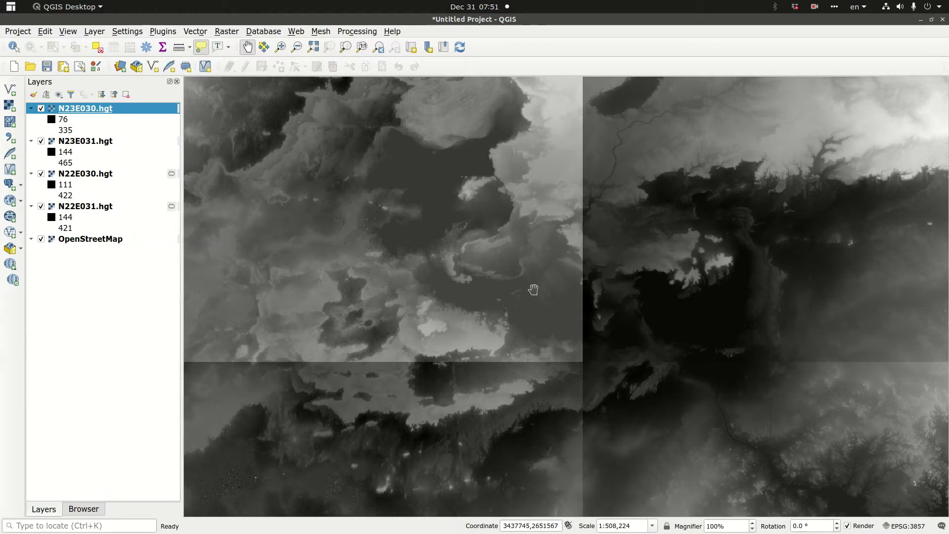
scroll(533, 289, "down", 1)
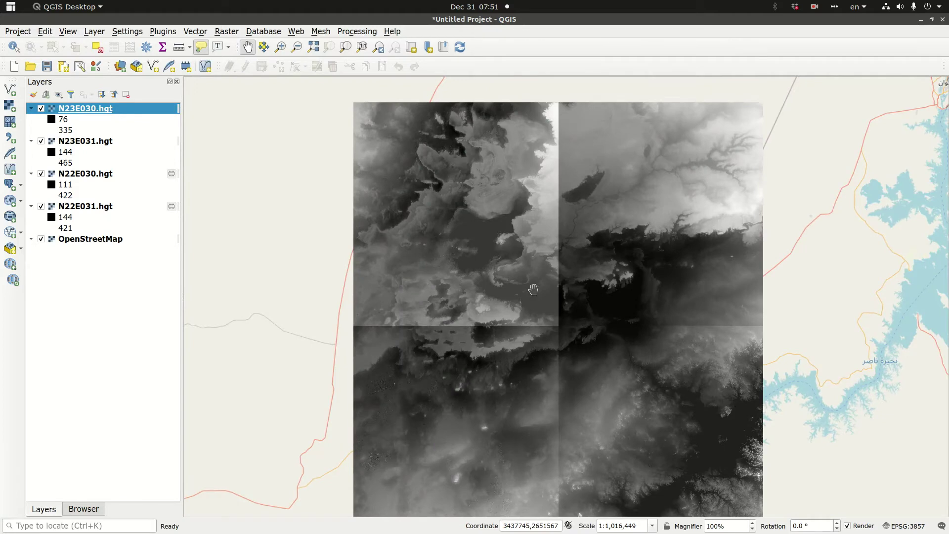
scroll(533, 289, "down", 1)
left_click_drag(533, 290, 510, 254)
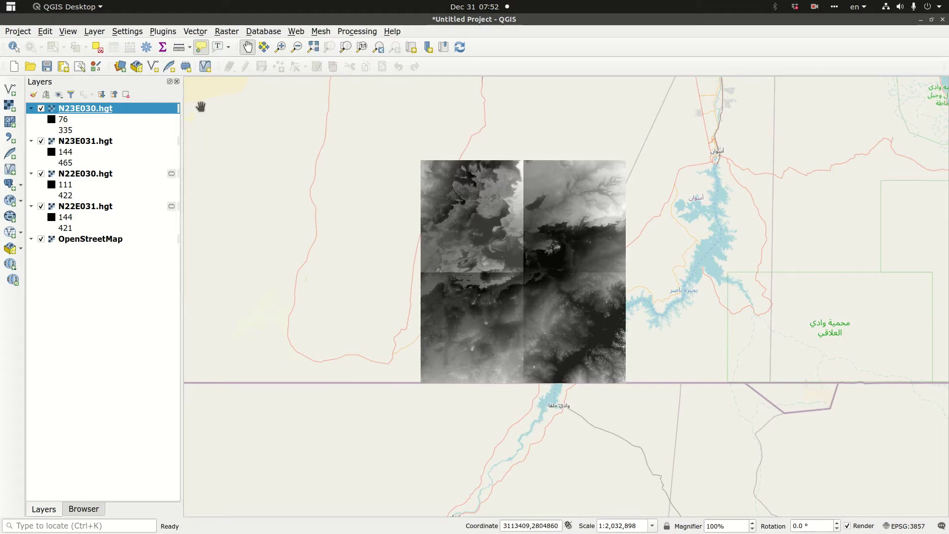
- Open Raster > Miscellaneous > Merge with the four .hgt tiles as inputs, excluding OpenStreetMap
left_click(231, 32)
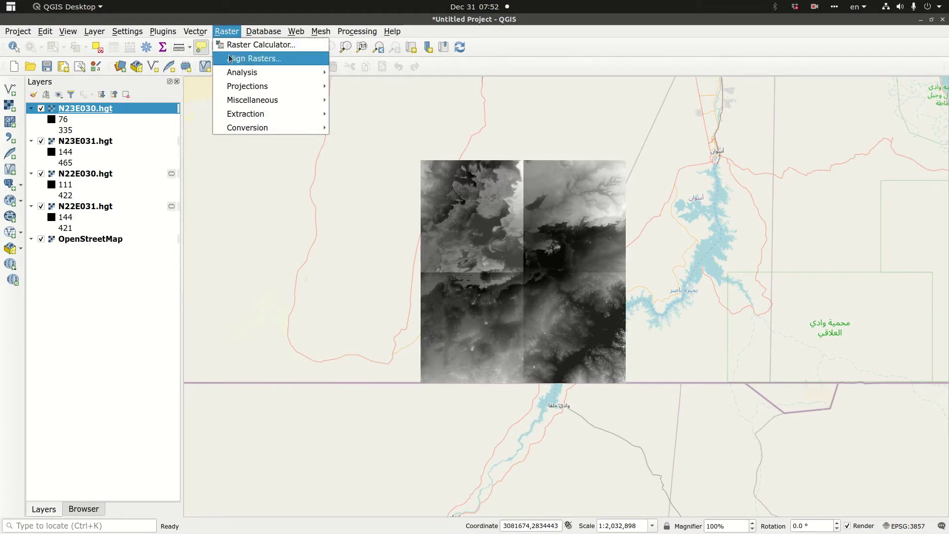
mouse_move(267, 100)
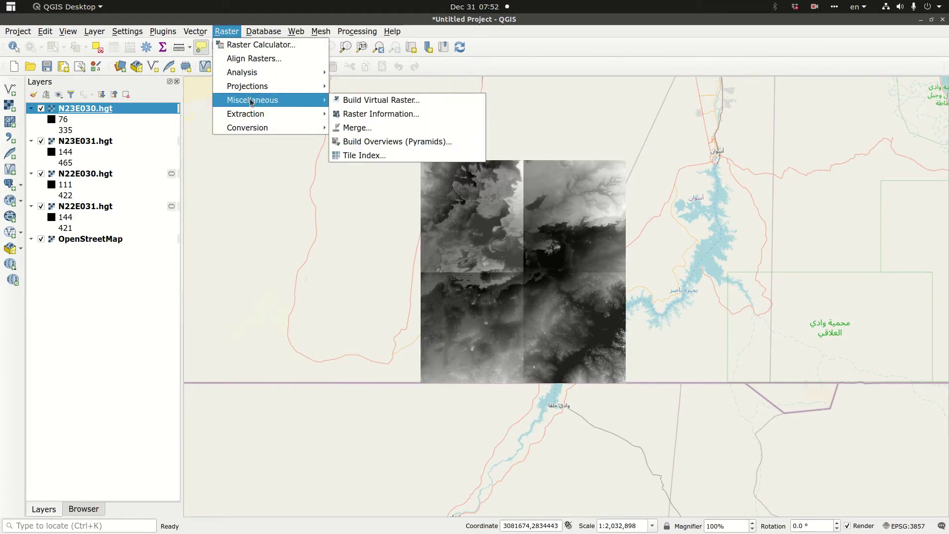
left_click(376, 128)
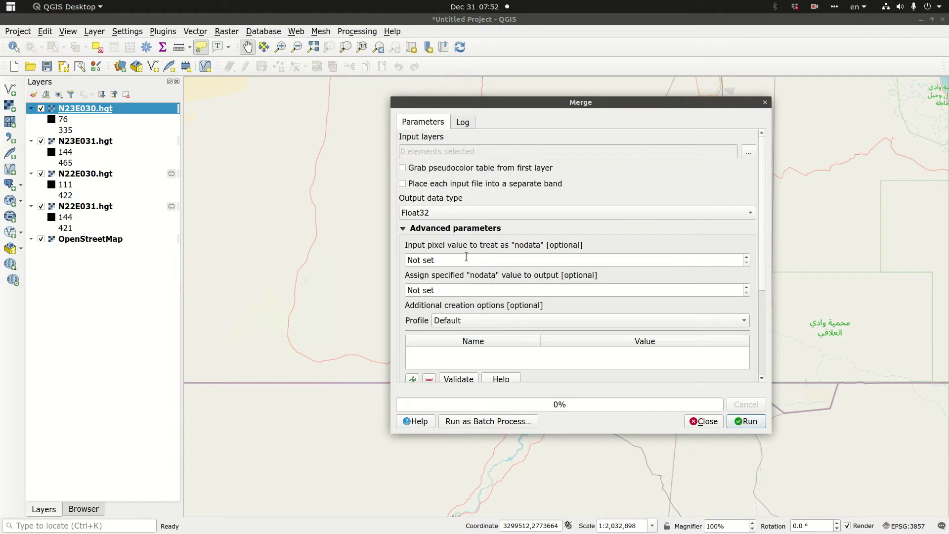
left_click(748, 154)
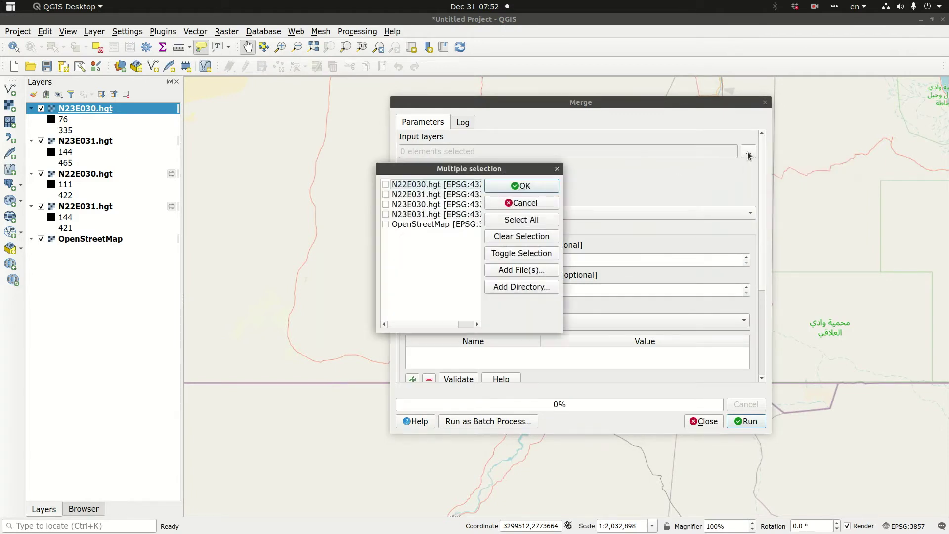
left_click(522, 220)
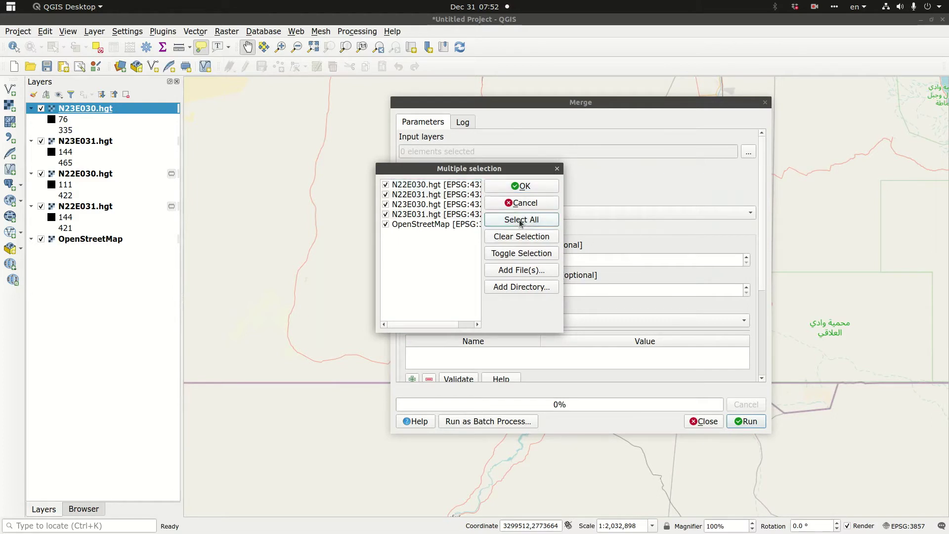
left_click(386, 226)
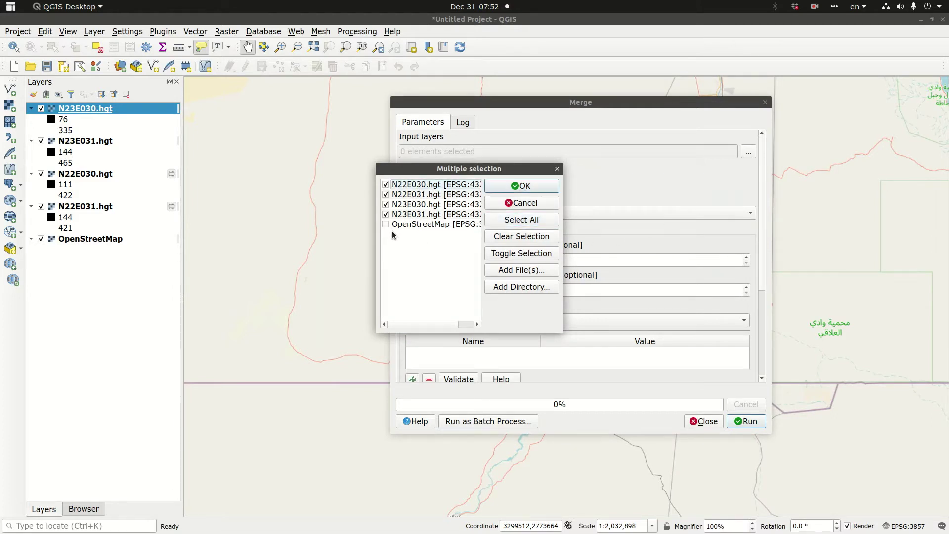
left_click(525, 187)
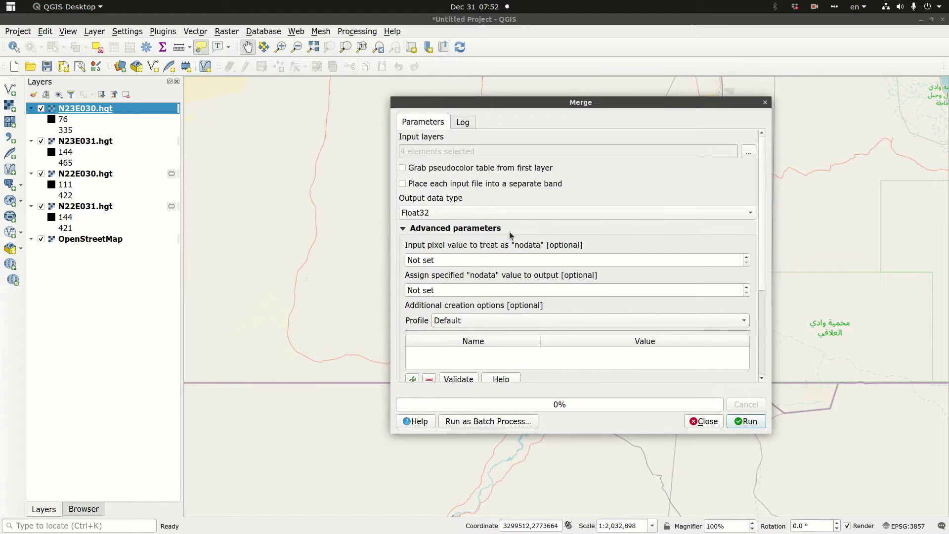
- Set the merge output data type to Int16 and the output nodata value to -9999
left_click(441, 215)
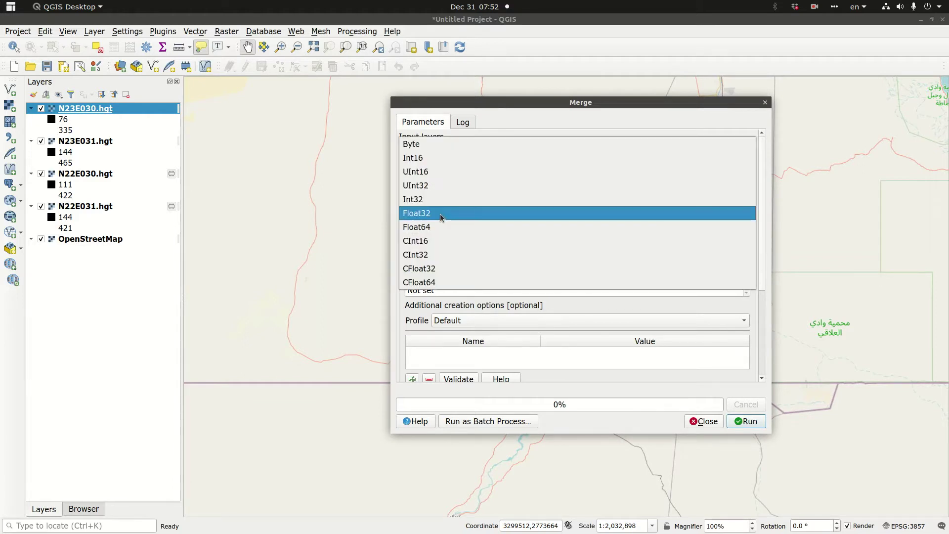
left_click(439, 161)
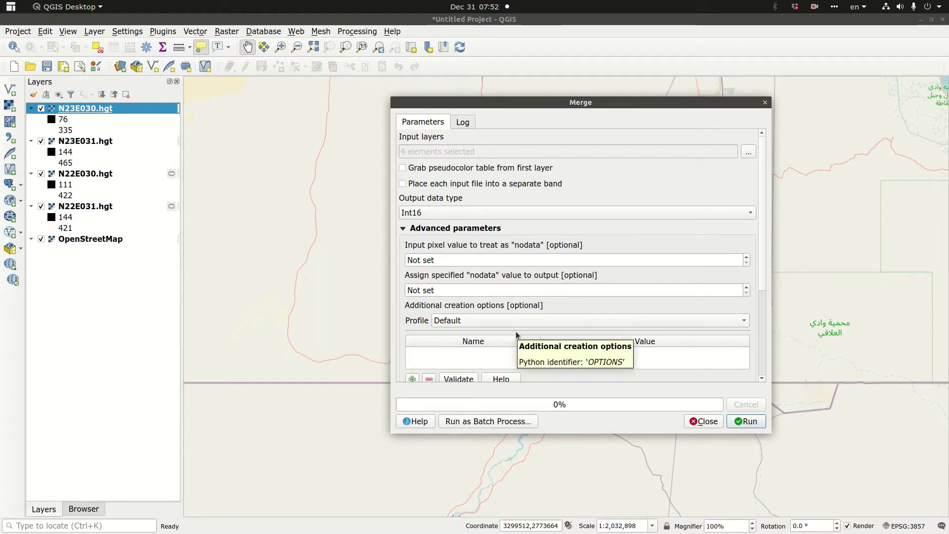
left_click(444, 289)
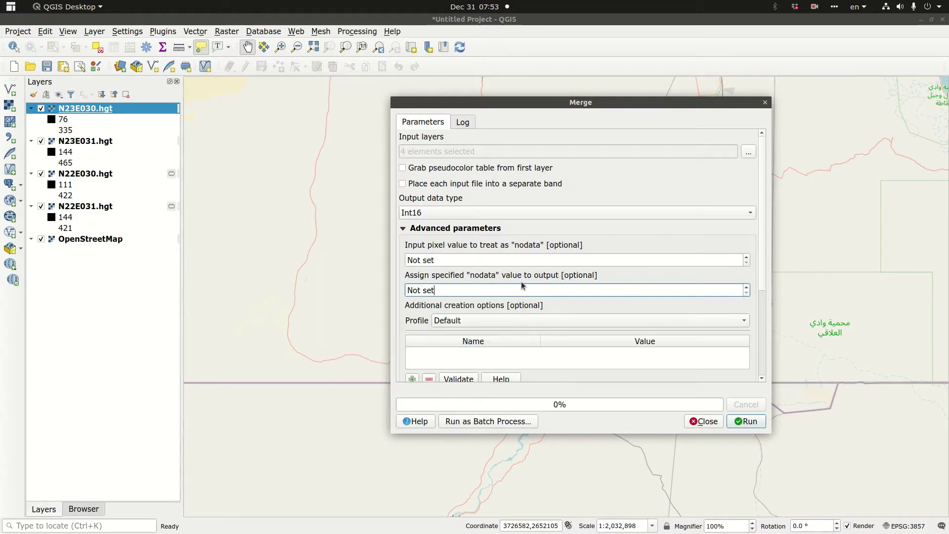
left_click_drag(434, 291, 366, 291)
type("-9999")
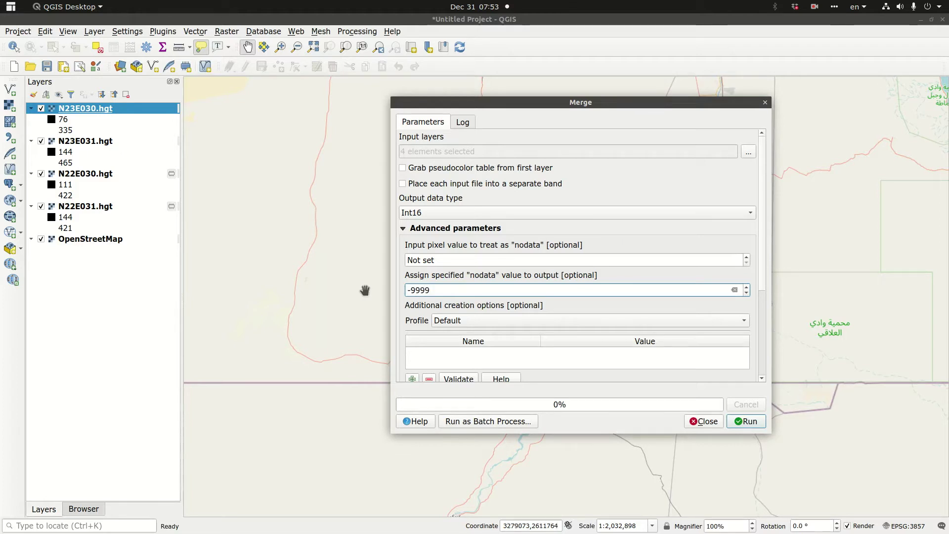
scroll(611, 366, "down", 4)
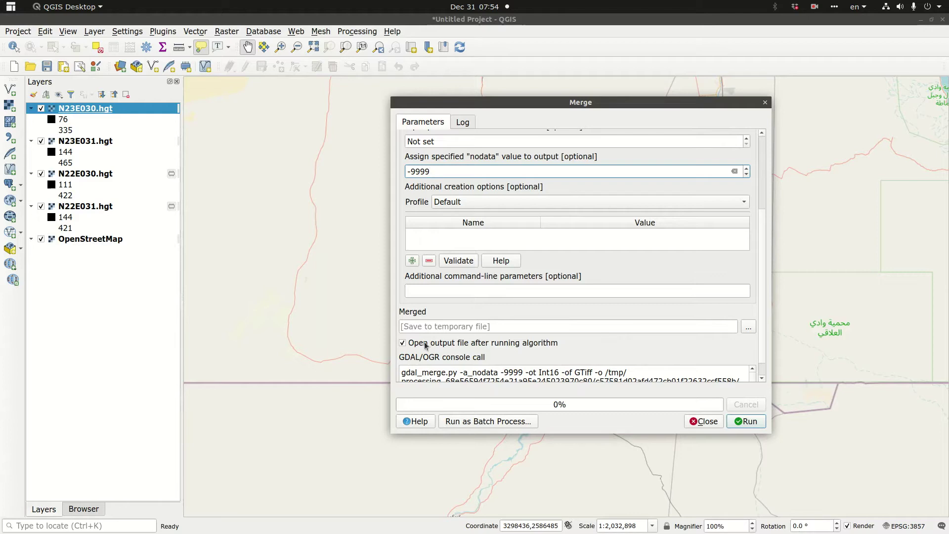
- Run the merge to create the Merged layer, then remove the four .hgt tile layers
left_click(746, 424)
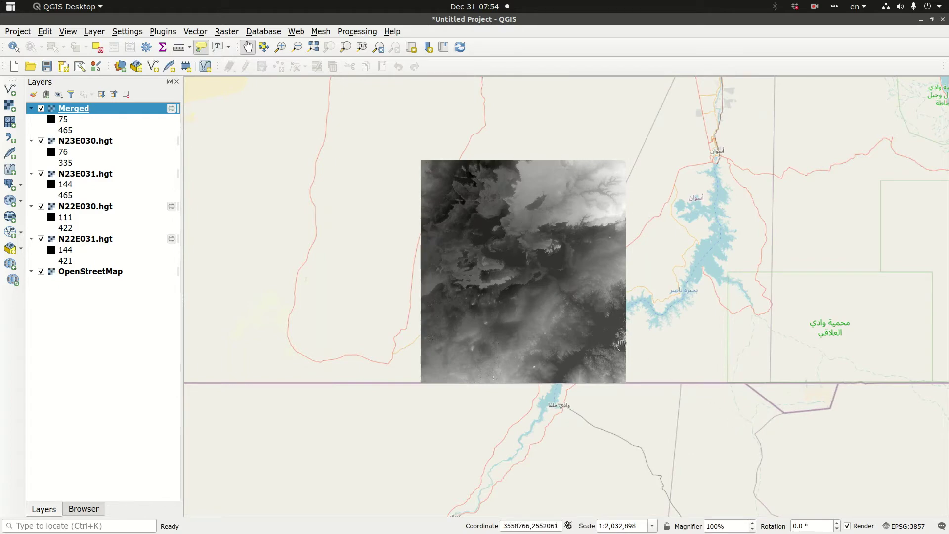
left_click(42, 109)
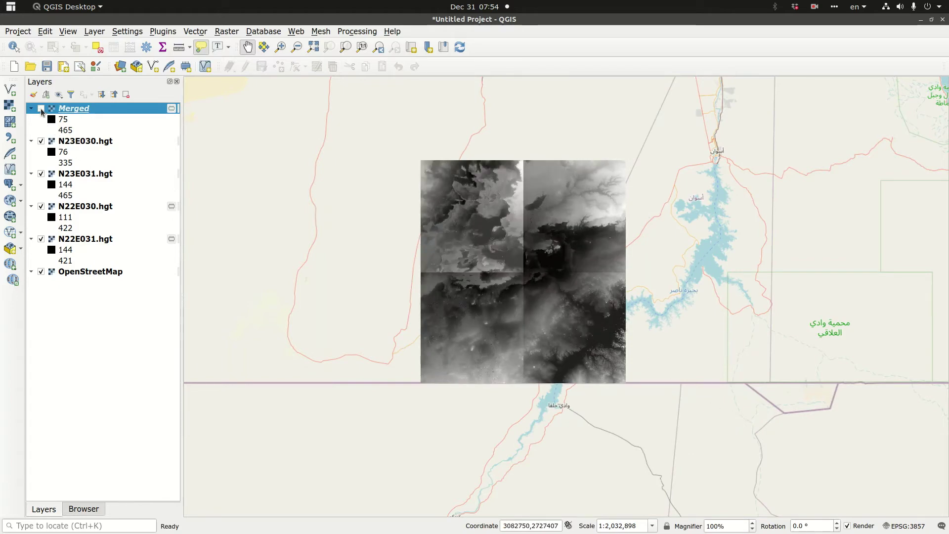
left_click(97, 142)
left_click(106, 241, "shift")
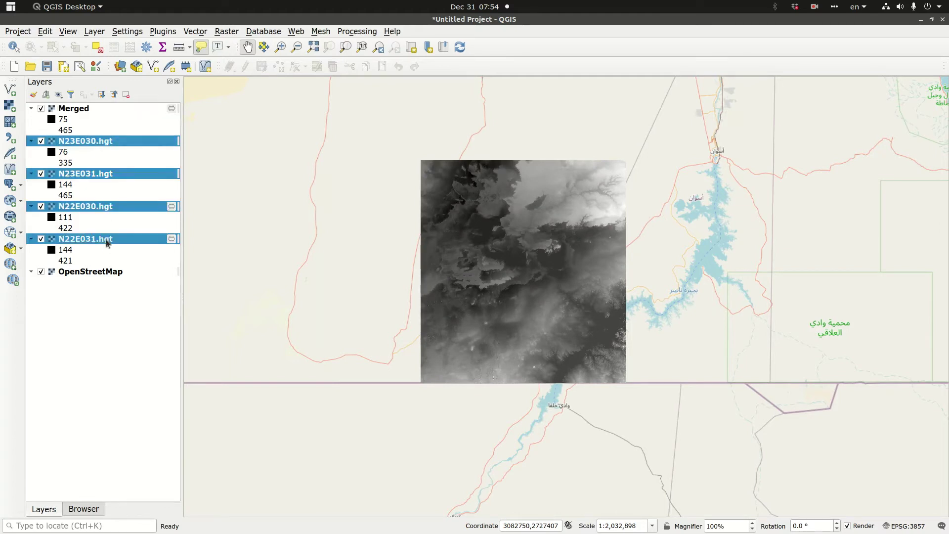
right_click(106, 242)
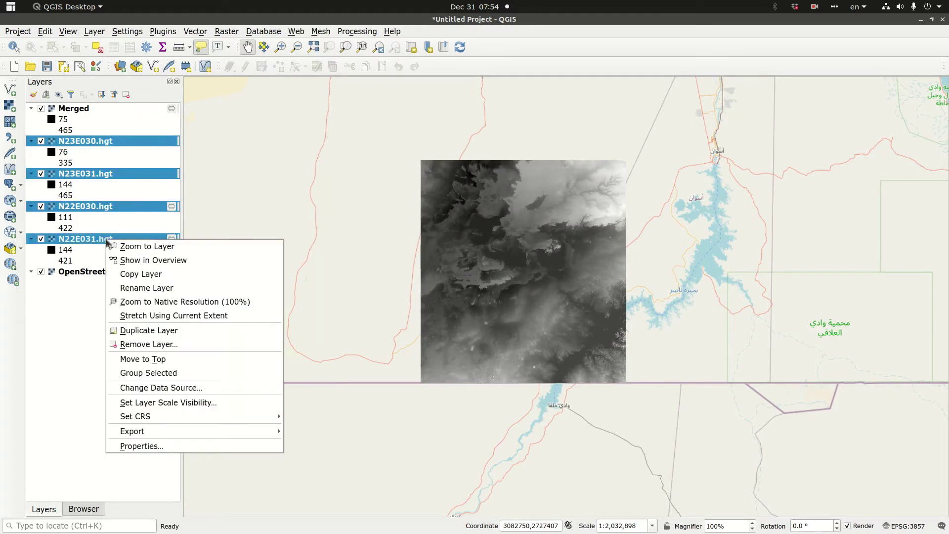
left_click(149, 345)
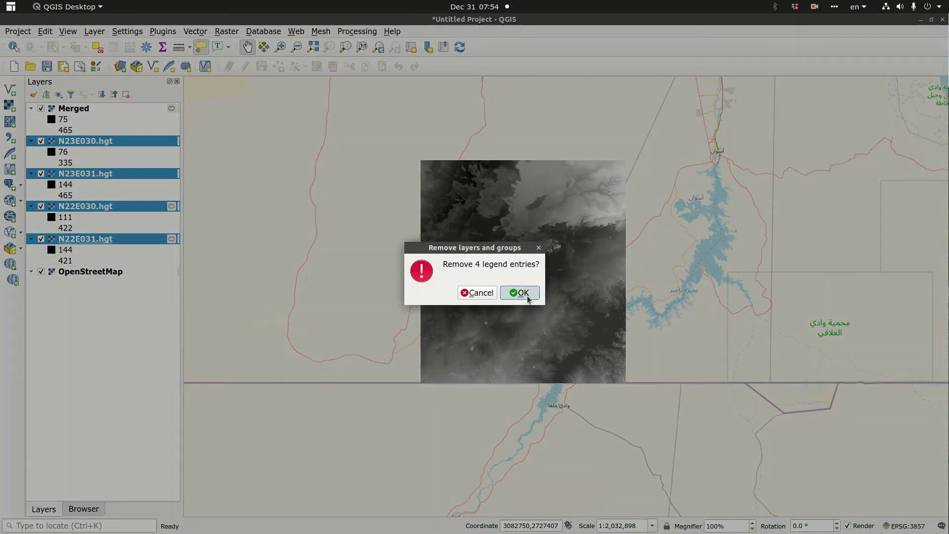
left_click(520, 293)
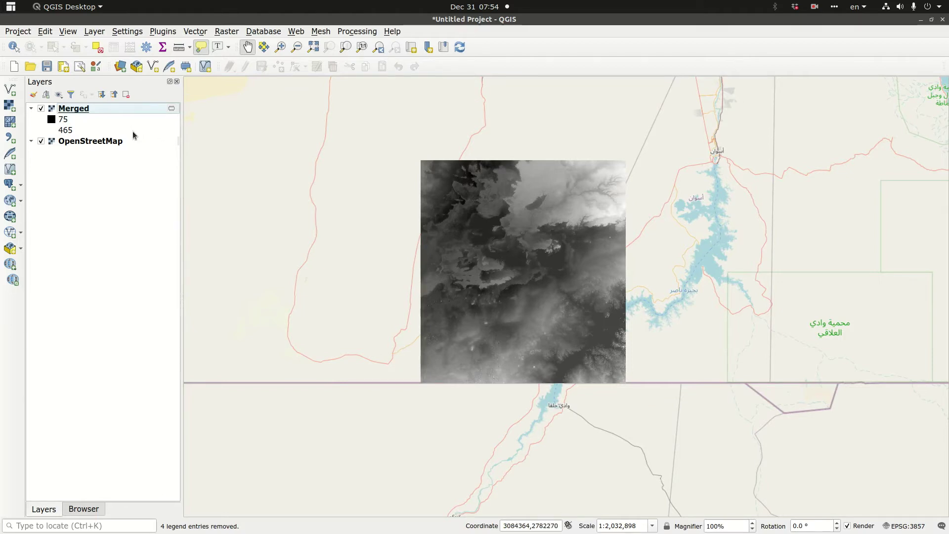
- Open Export > Save As for the Merged layer
left_click(68, 111)
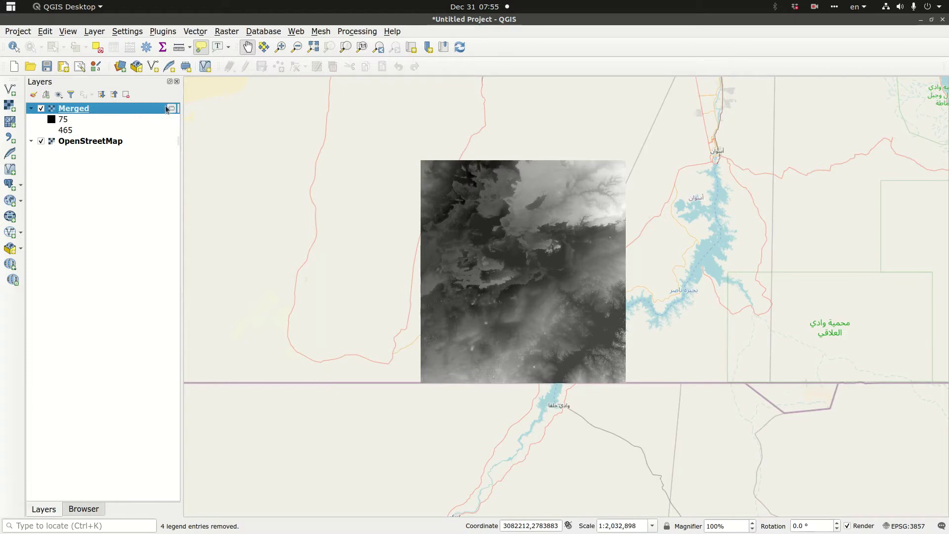
mouse_move(170, 115)
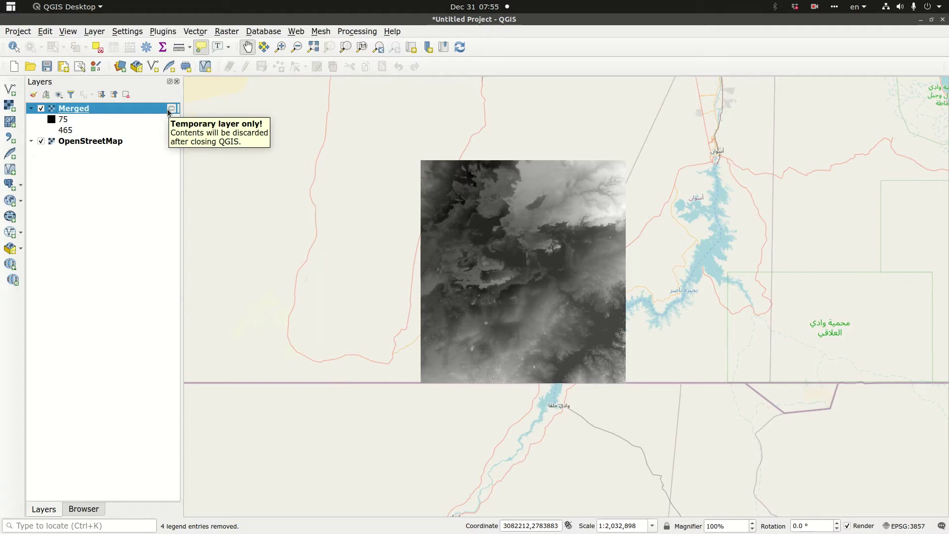
right_click(73, 110)
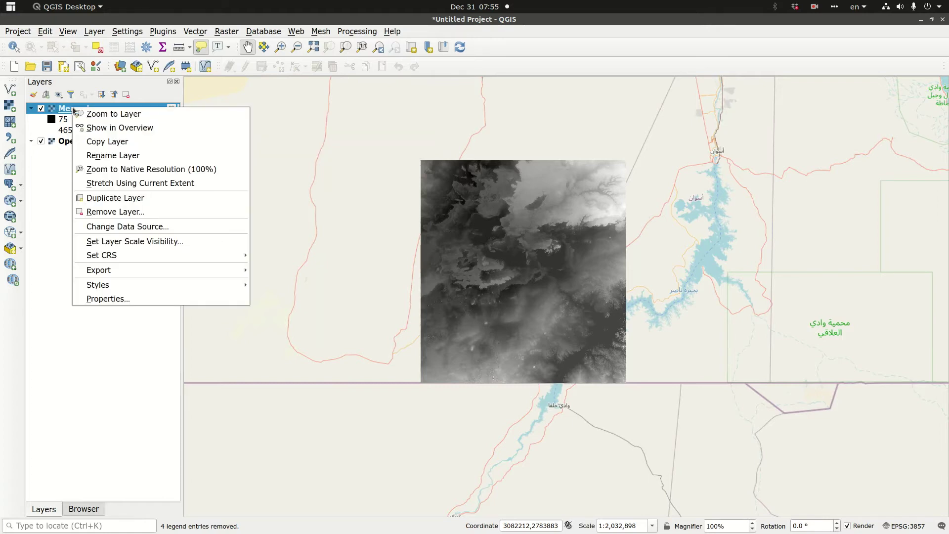
mouse_move(200, 275)
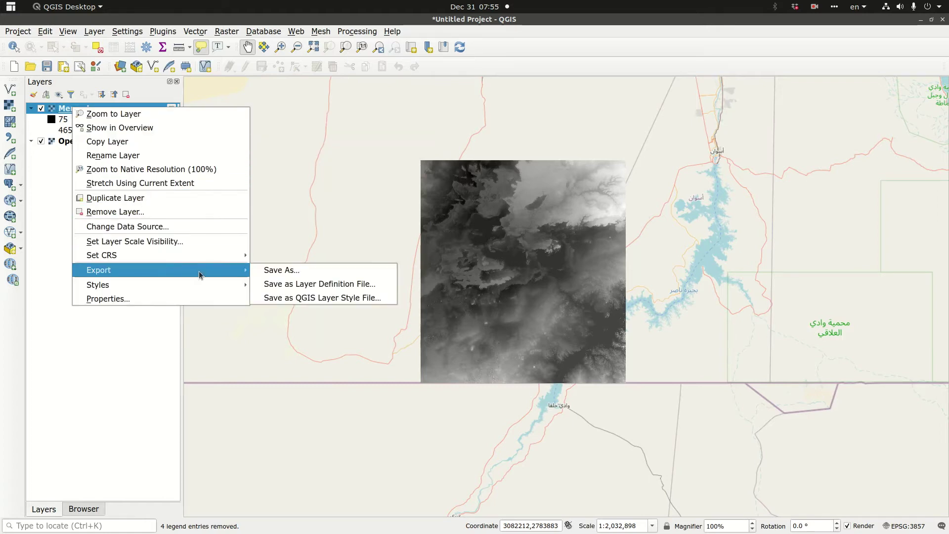
left_click(277, 271)
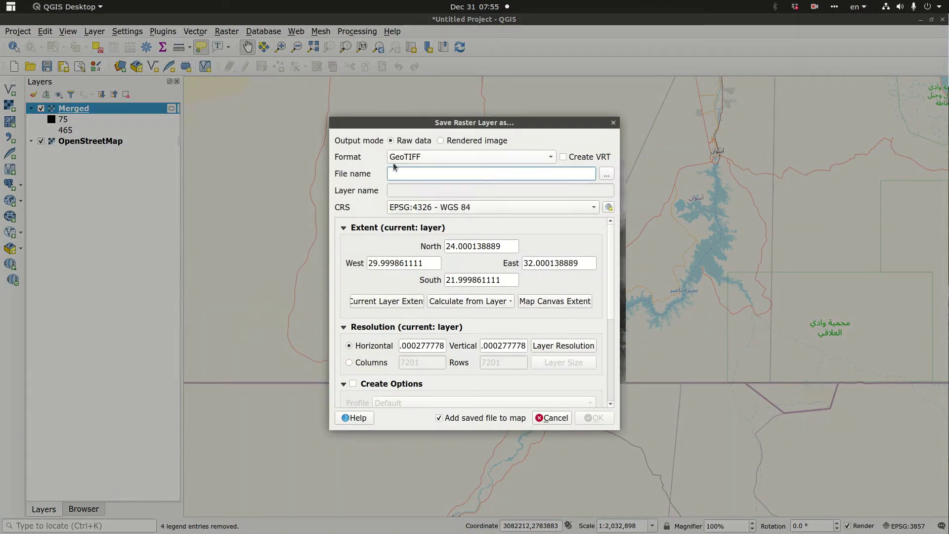
- Set the export file to /media/D/temp/ToshkaDTM30 in EPSG:32636 WGS 84 / UTM zone 36N
left_click(606, 174)
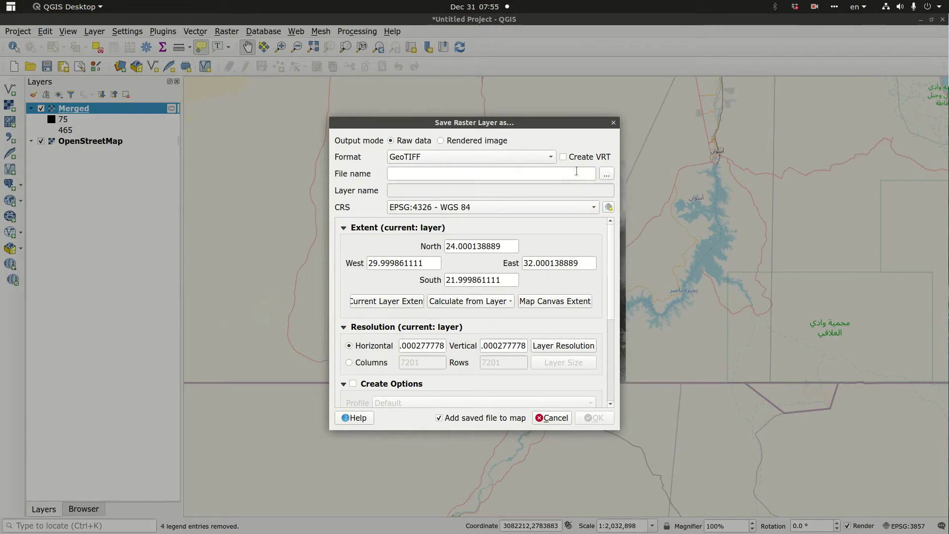
left_click(440, 170)
type("/medi")
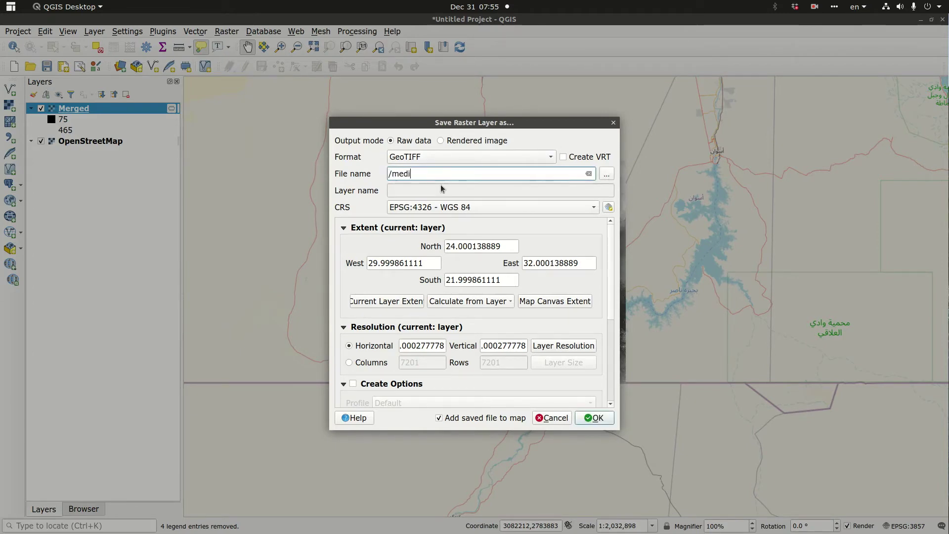
type("a/D/temp/Tos")
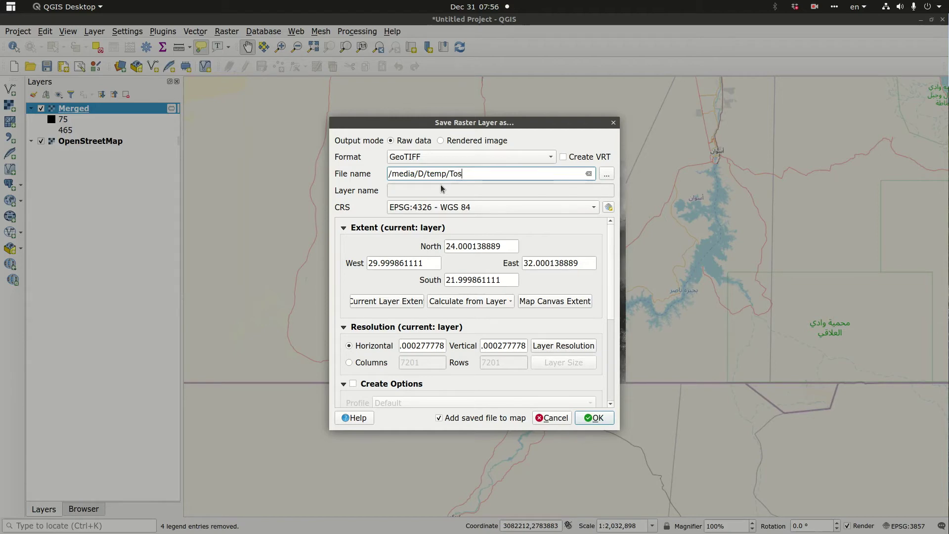
type("hkaDTM30")
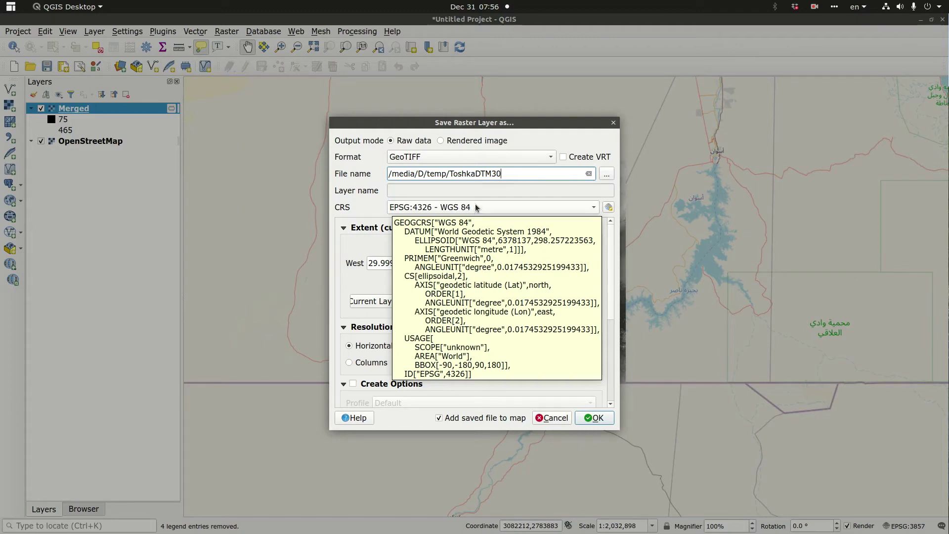
left_click(476, 209)
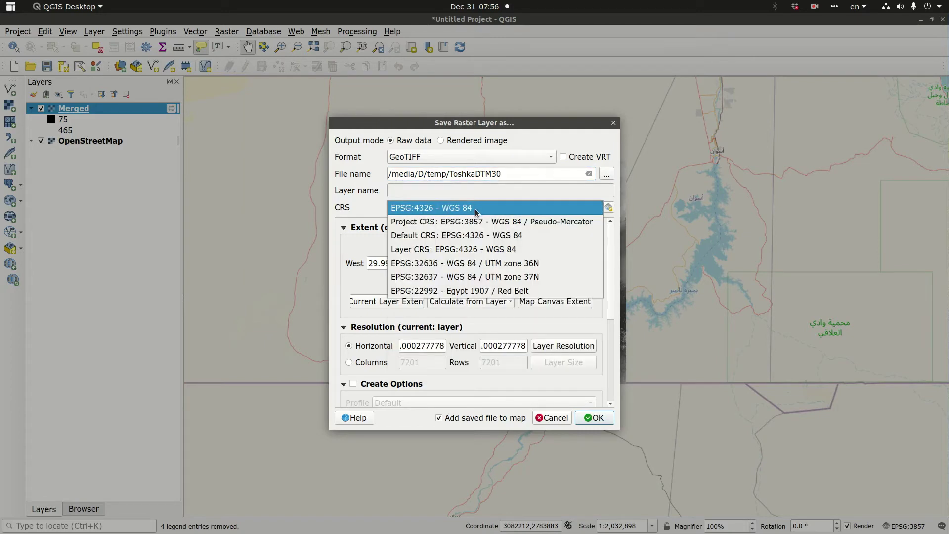
left_click(479, 266)
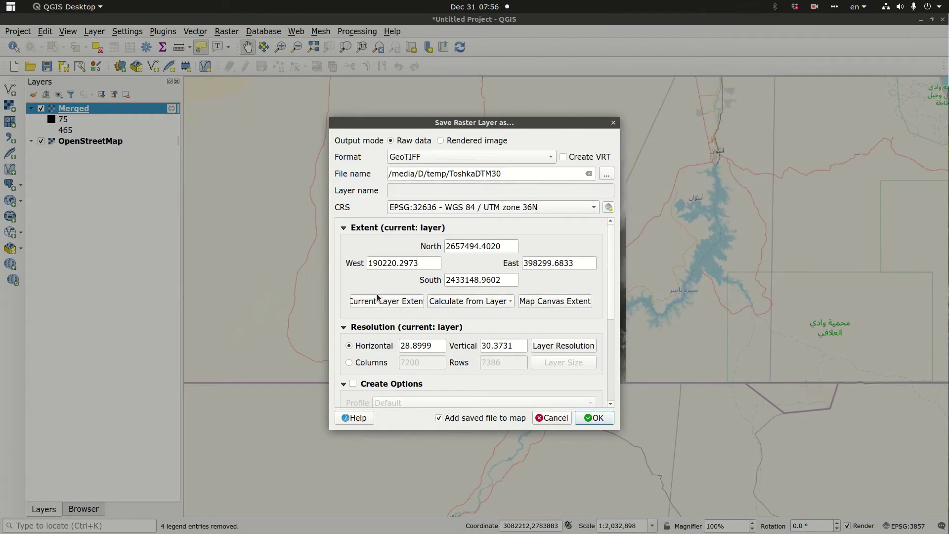
- Set the output horizontal and vertical resolution to 30
left_click_drag(435, 346, 359, 340)
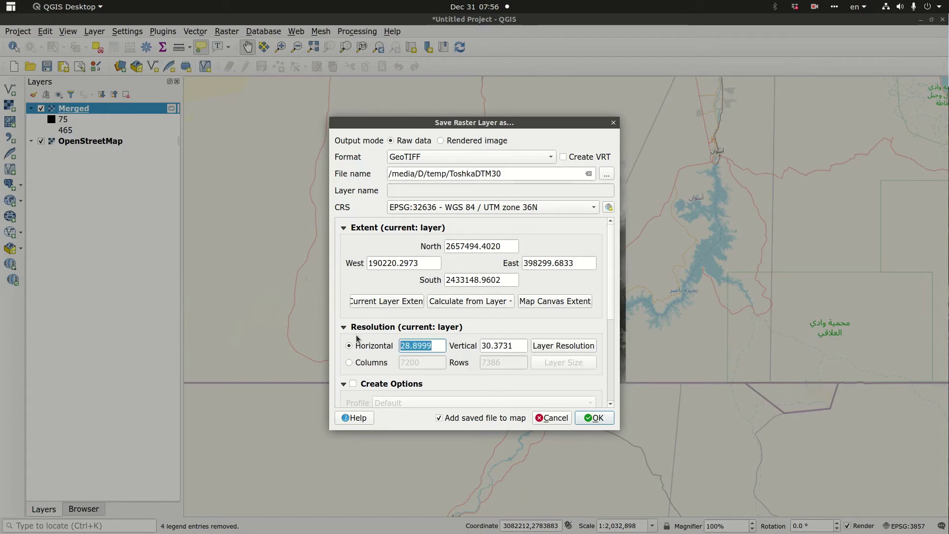
type("30")
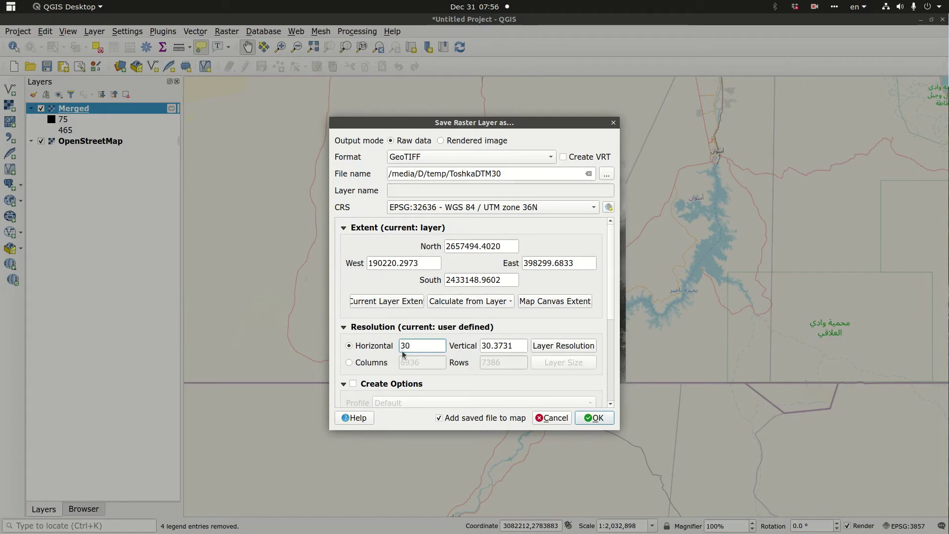
key("Tab")
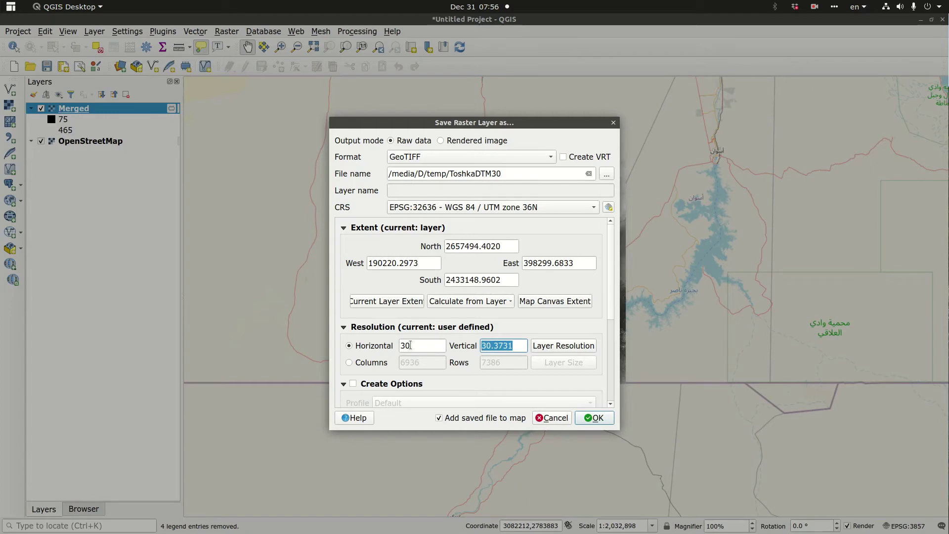
type("30")
- Add -9999 as a no-data value and save the raster as ToshkaDTM30.tif
scroll(350, 328, "down", 2)
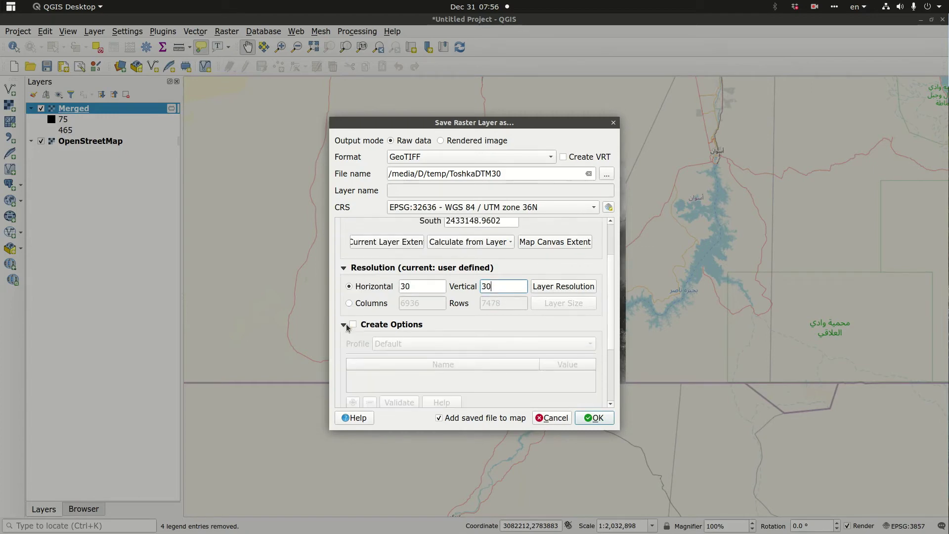
scroll(362, 352, "down", 3)
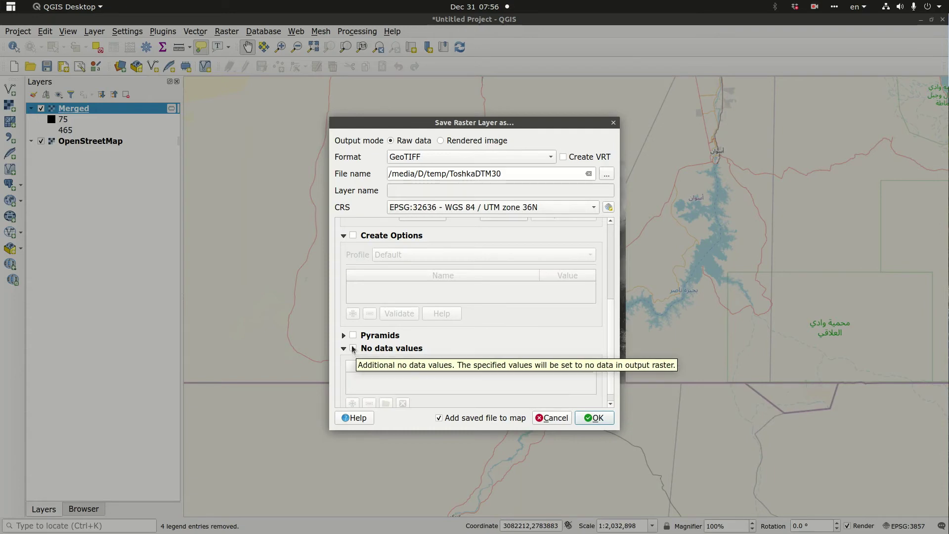
left_click(354, 349)
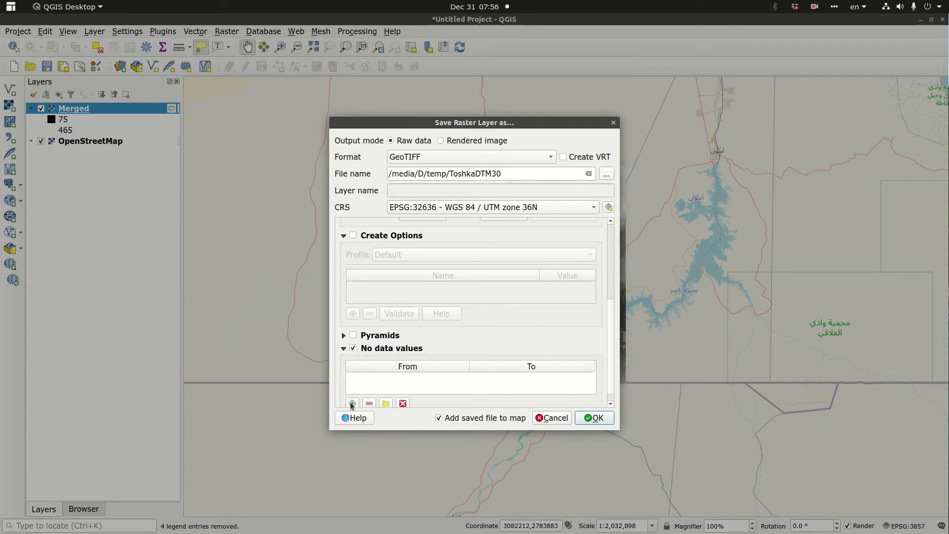
left_click(352, 403)
left_click(359, 379)
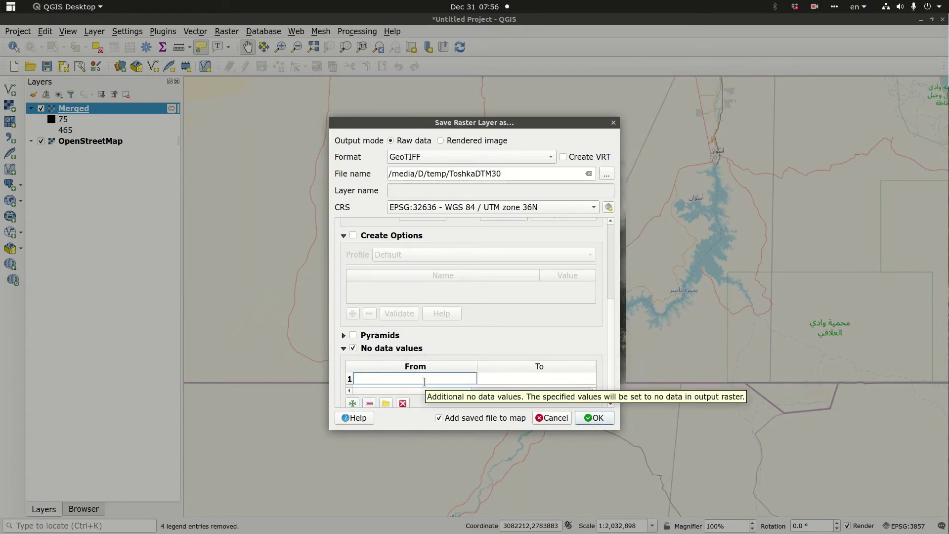
type("-9999")
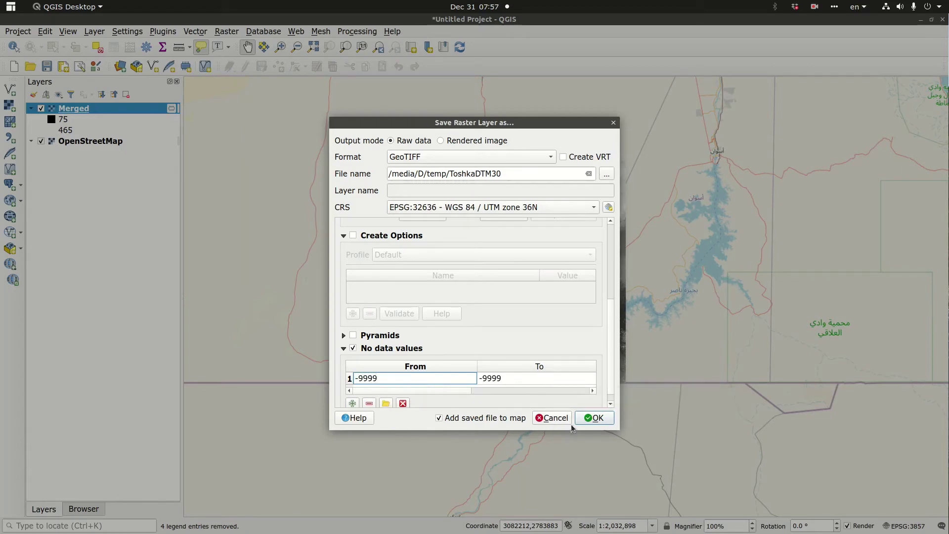
scroll(613, 305, "down", 1)
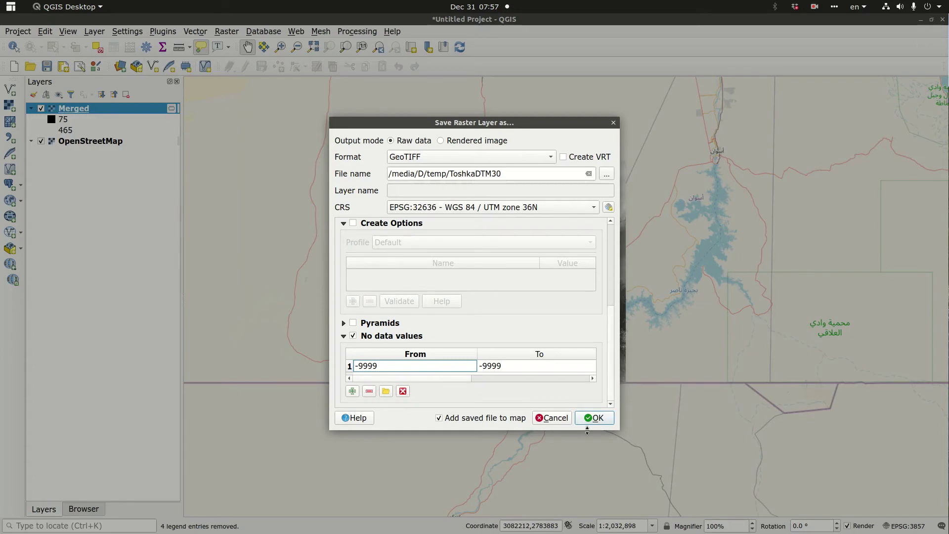
left_click(595, 418)
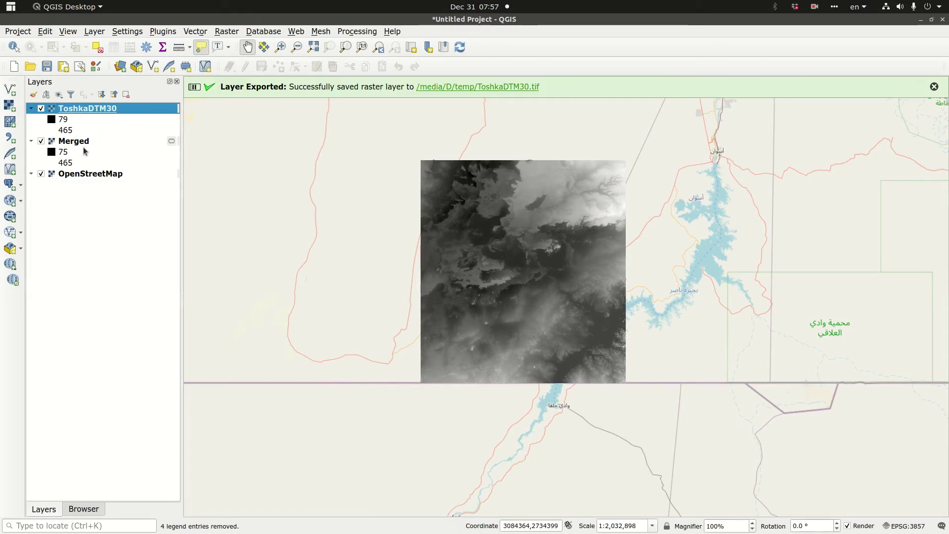
right_click(103, 113)
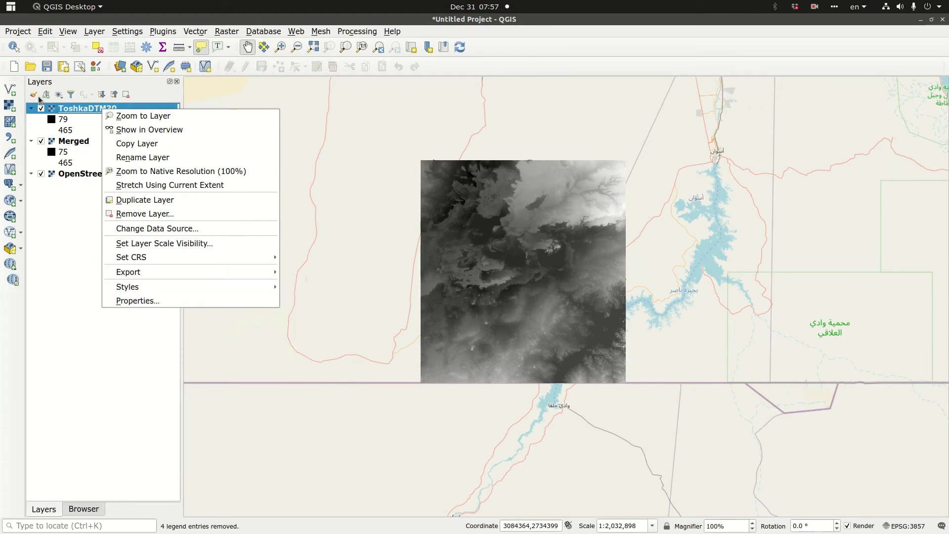
left_click(36, 96)
- Switch ToshkaDTM30's renderer to Singleband pseudocolor in the styling panel
left_click(35, 96)
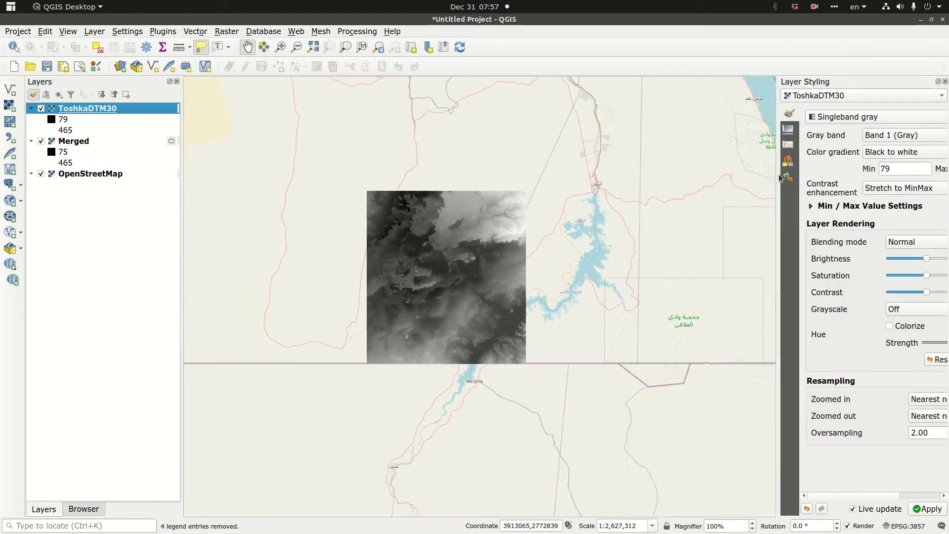
left_click_drag(778, 176, 612, 199)
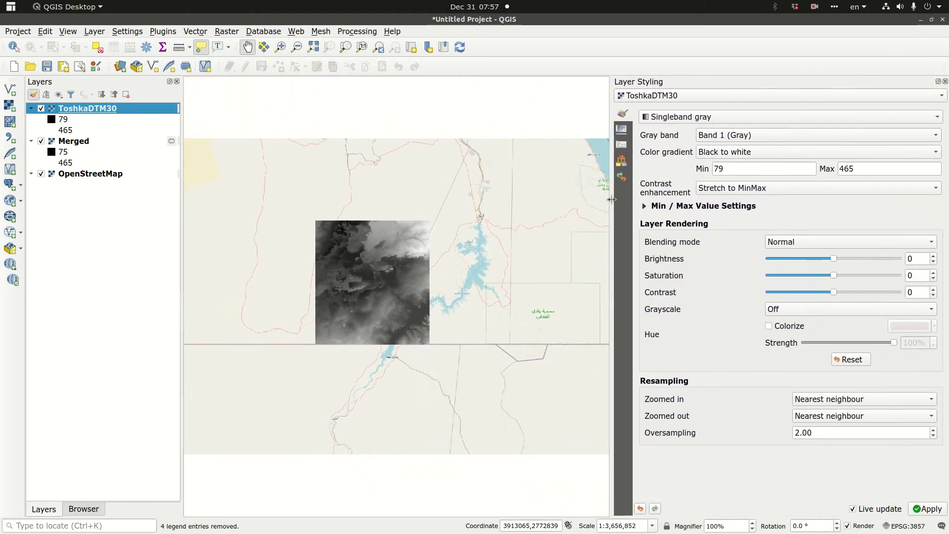
left_click(717, 119)
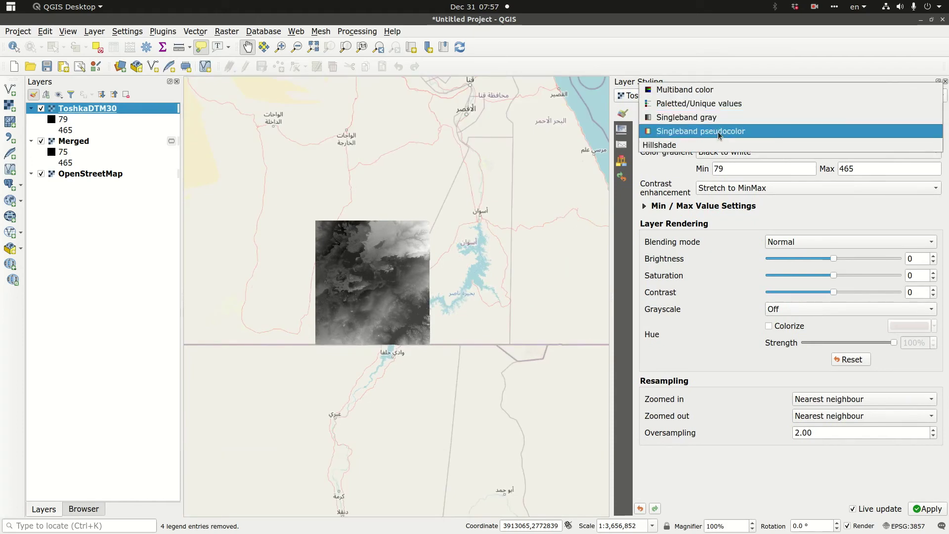
left_click(719, 132)
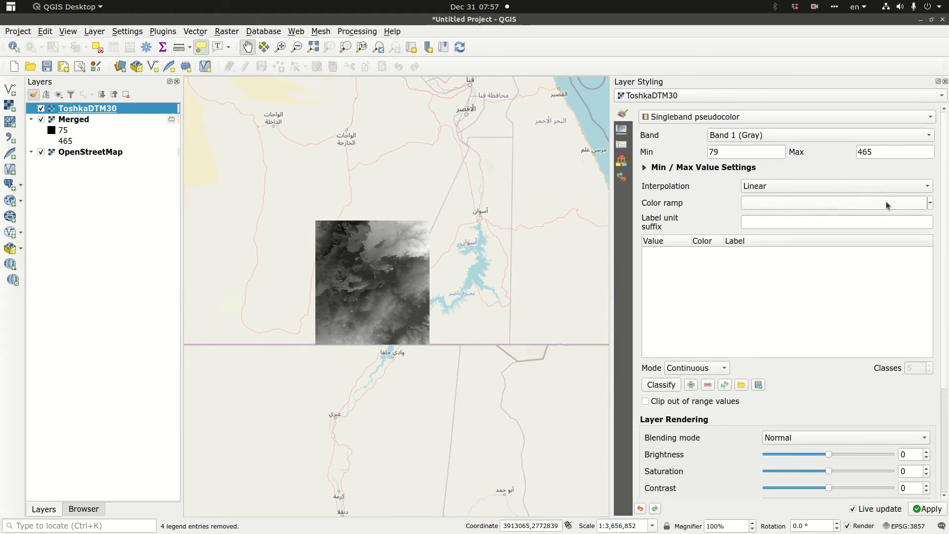
- Start a new colour ramp and show the ramp type choices
left_click(931, 204)
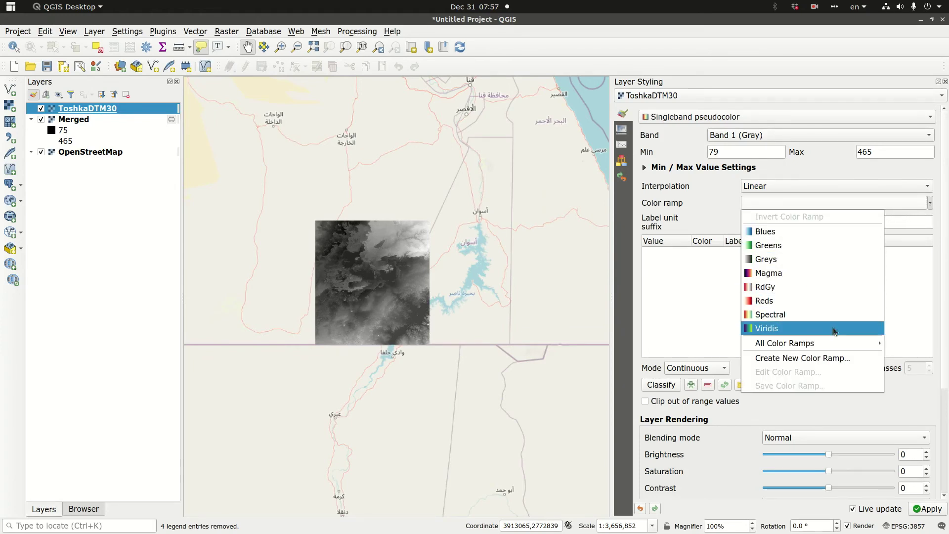
left_click(820, 358)
left_click(453, 278)
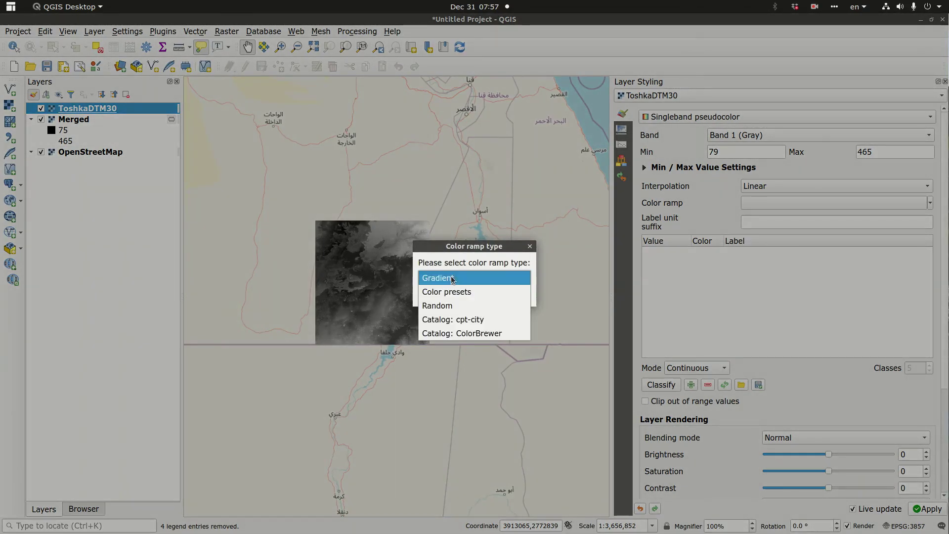
- Apply the cpt-city topography ramp wiki-schwarzwald-cont and classify ToshkaDTM30's 79–465 values
left_click(453, 320)
left_click(500, 296)
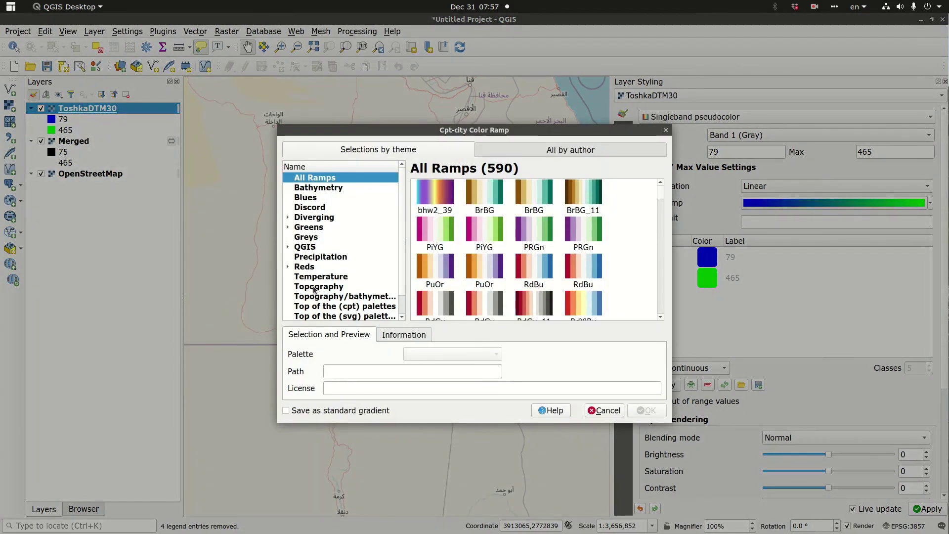
left_click(314, 287)
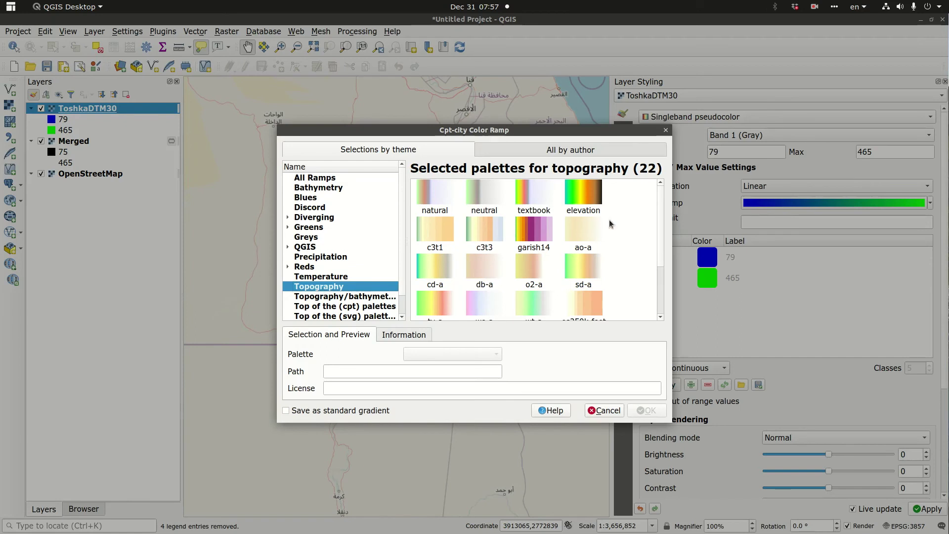
left_click(591, 199)
scroll(592, 228, "down", 3)
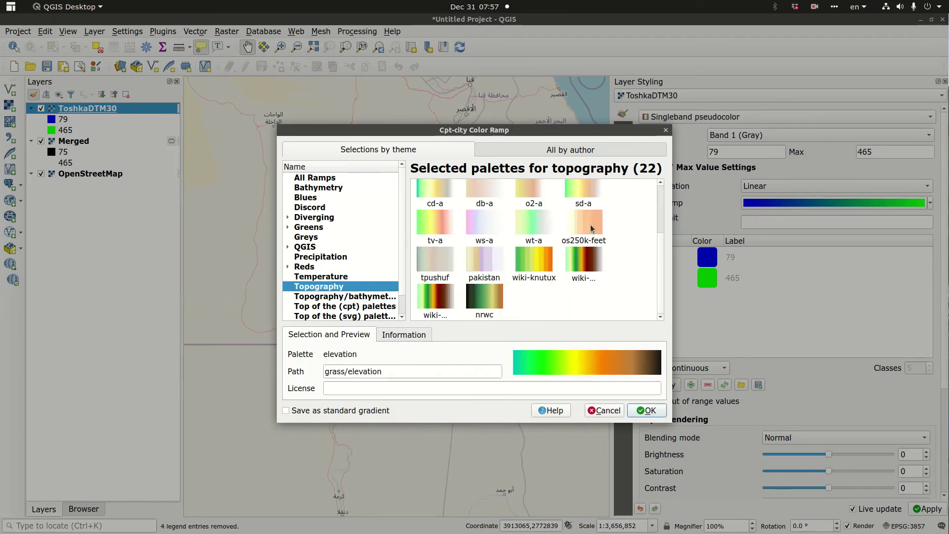
left_click(592, 268)
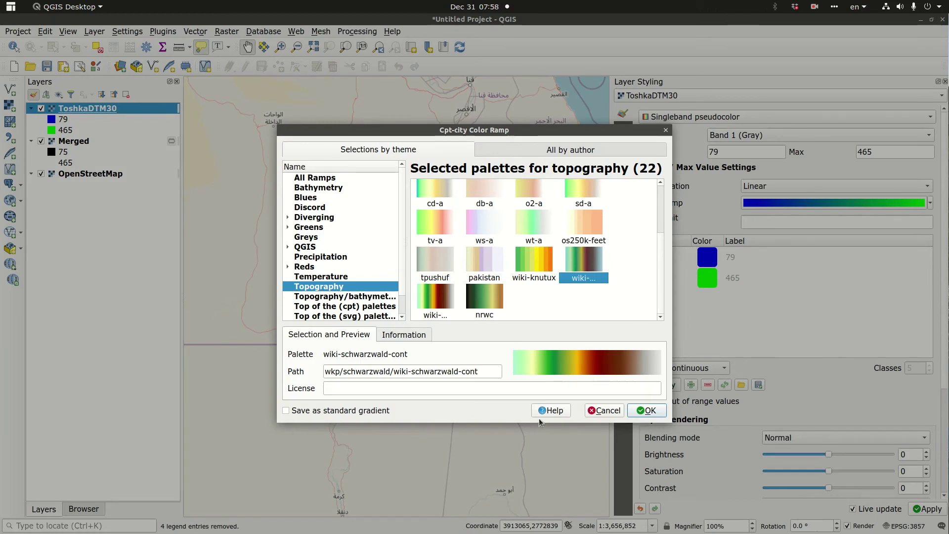
left_click(645, 412)
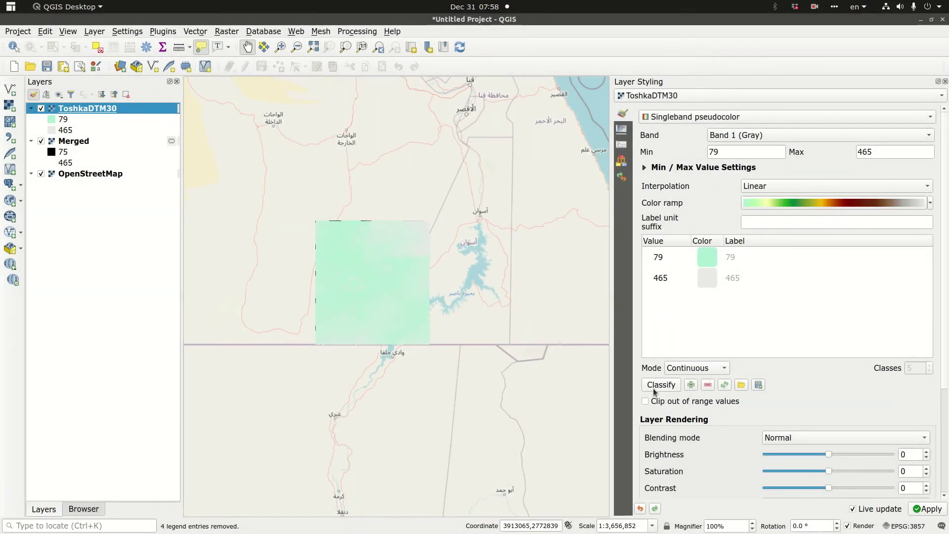
left_click(655, 387)
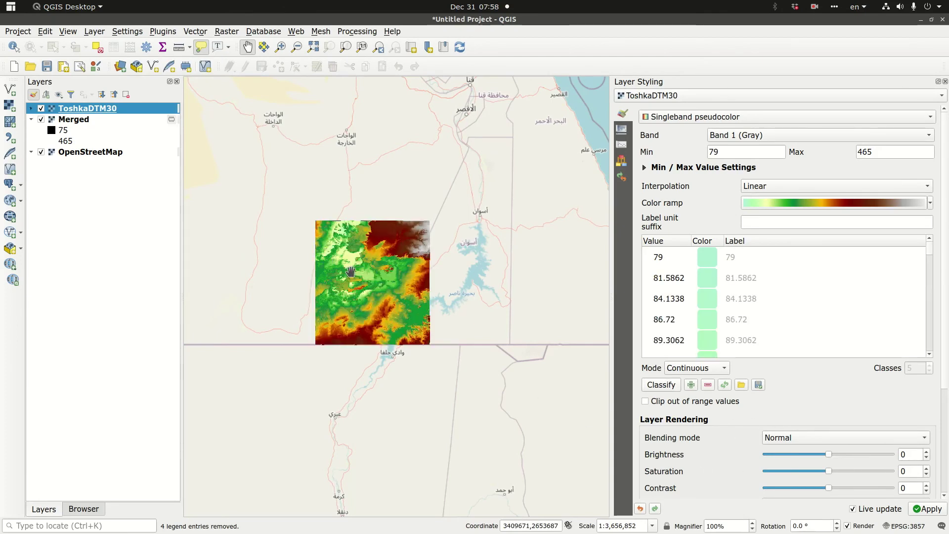
scroll(350, 272, "up", 1)
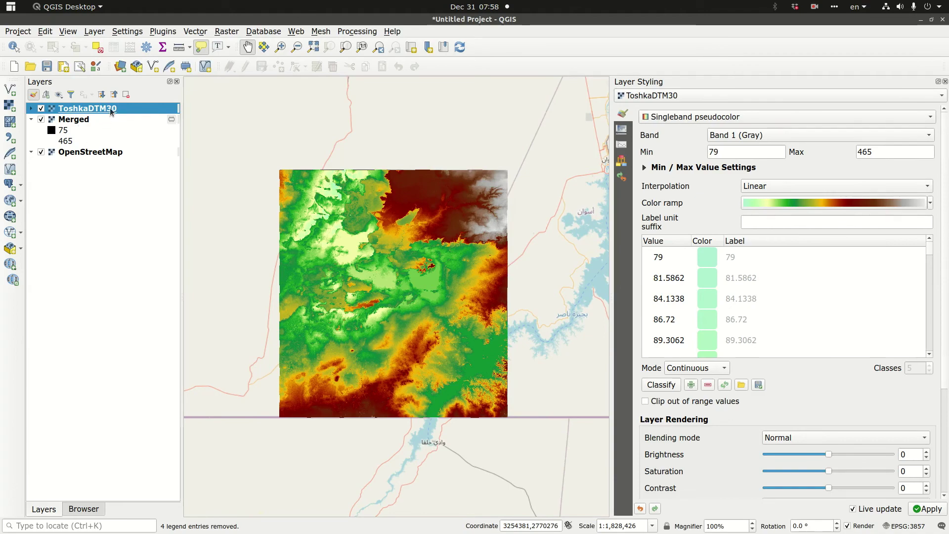
- Remove the Merged layer from the project
right_click(86, 121)
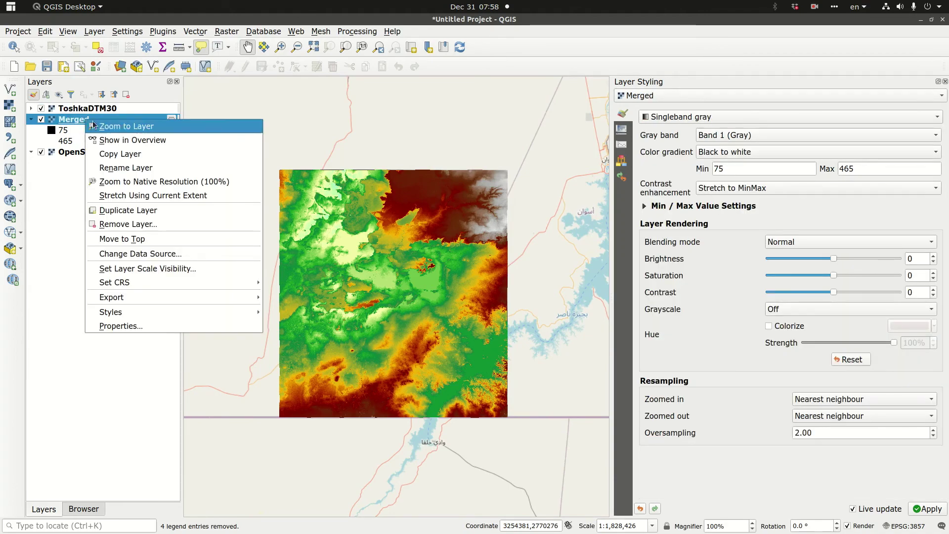
left_click(119, 224)
left_click(520, 294)
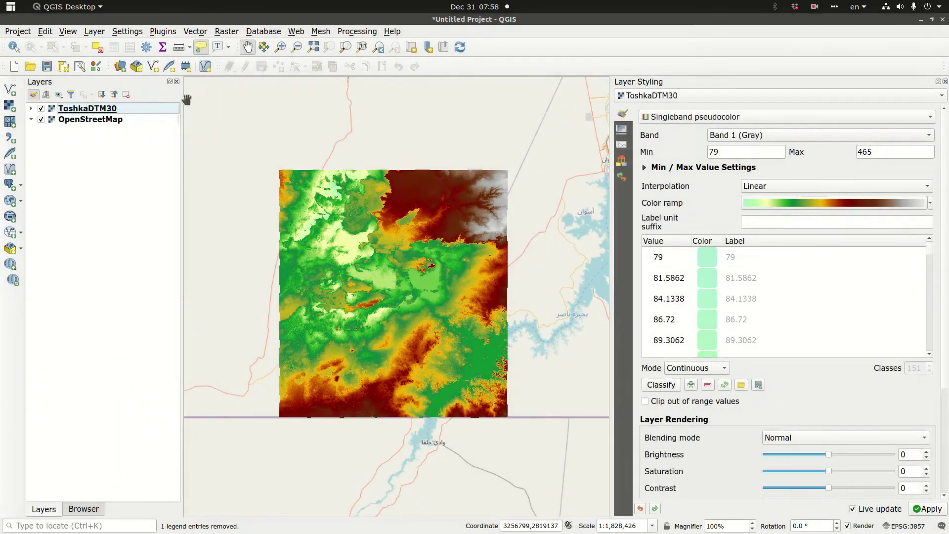
- Duplicate ToshkaDTM30, make the copy visible, and select the original for restyling
right_click(109, 109)
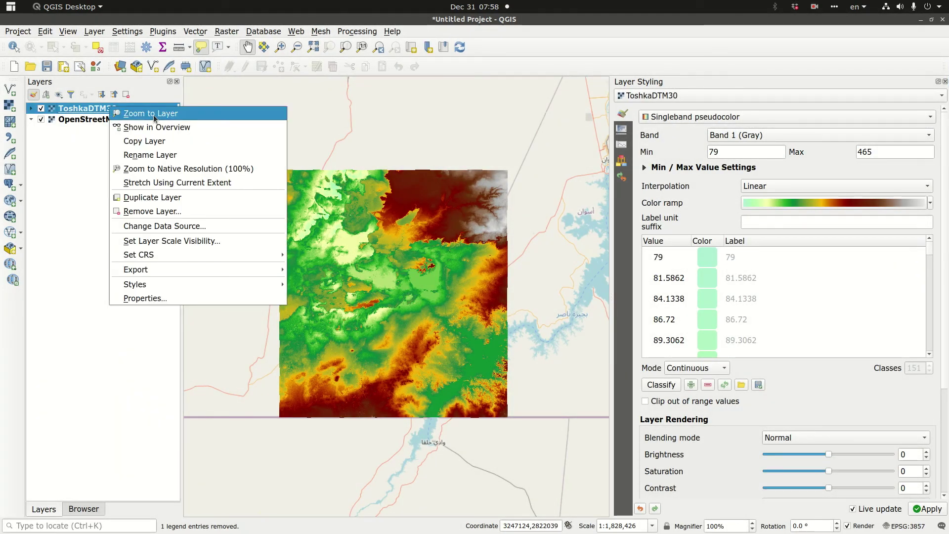
left_click(154, 198)
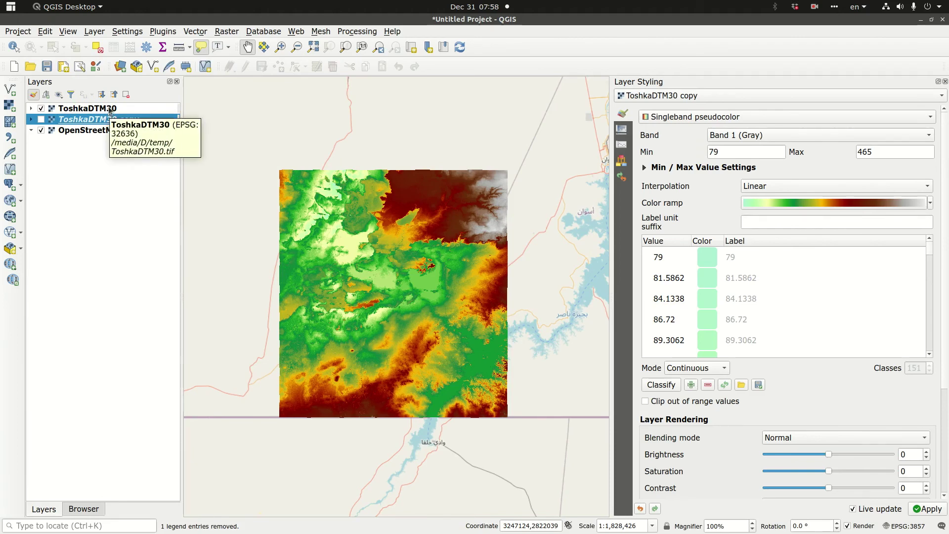
left_click(41, 119)
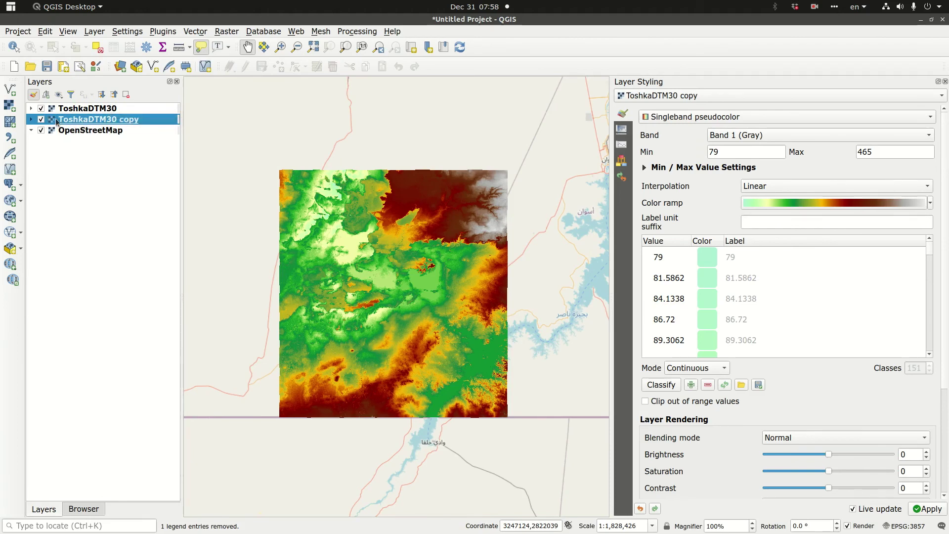
left_click(99, 108)
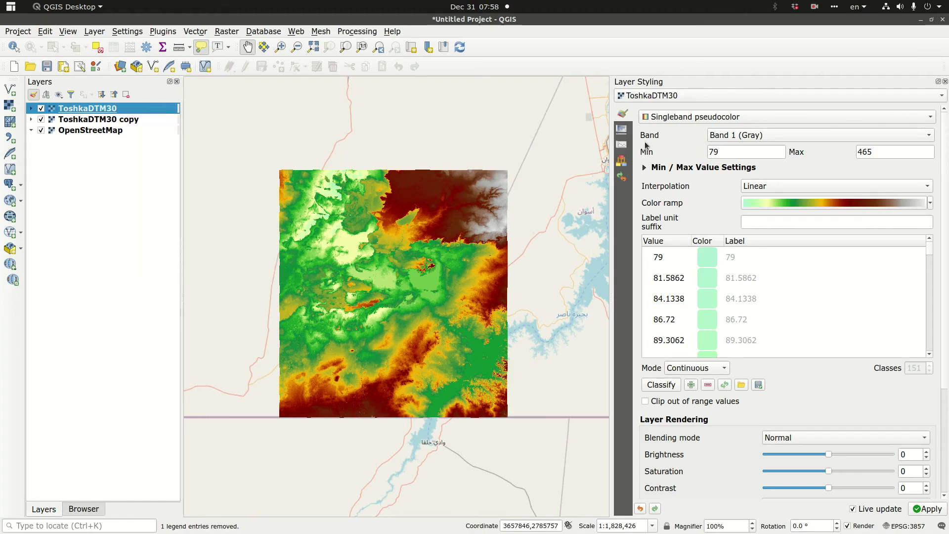
left_click(737, 117)
- Render ToshkaDTM30 as hillshade and set the coloured copy's blending mode to Multiply
left_click(704, 127)
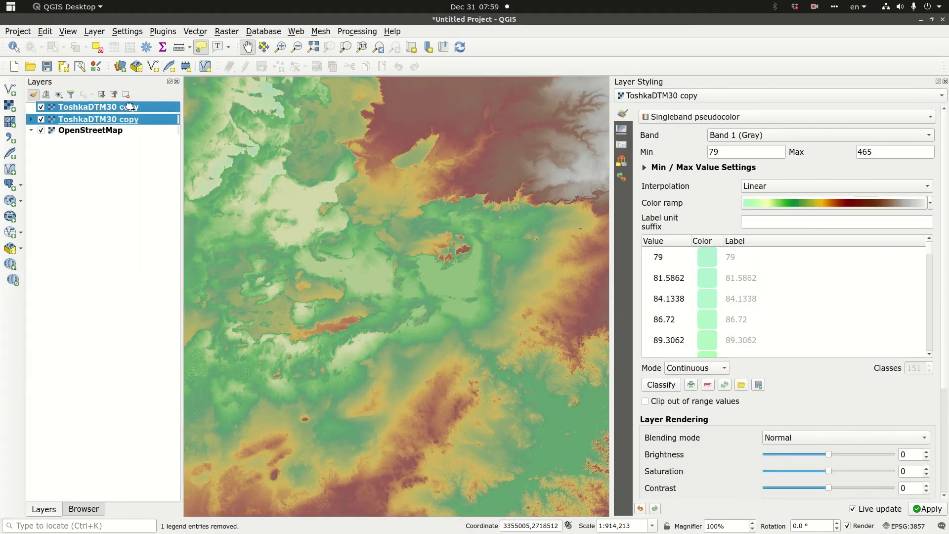
left_click(131, 120)
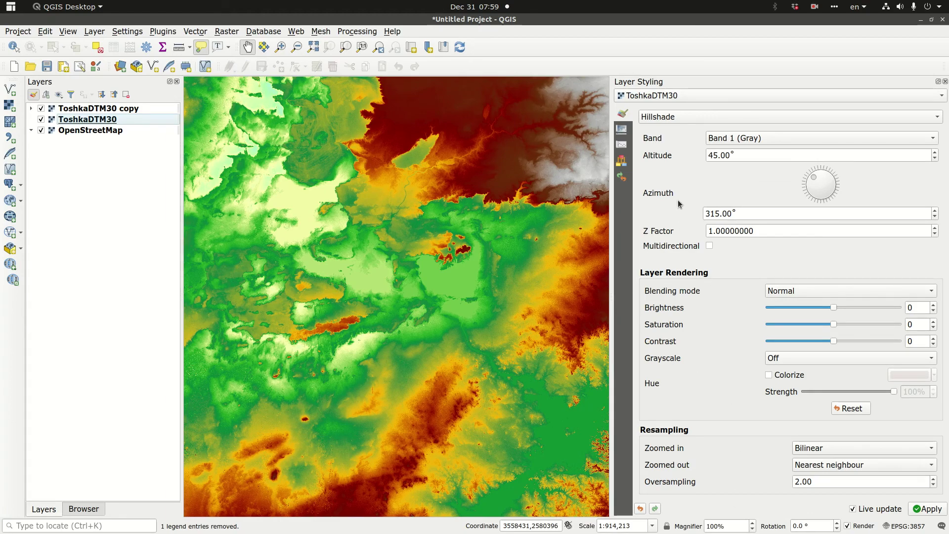
left_click(126, 111)
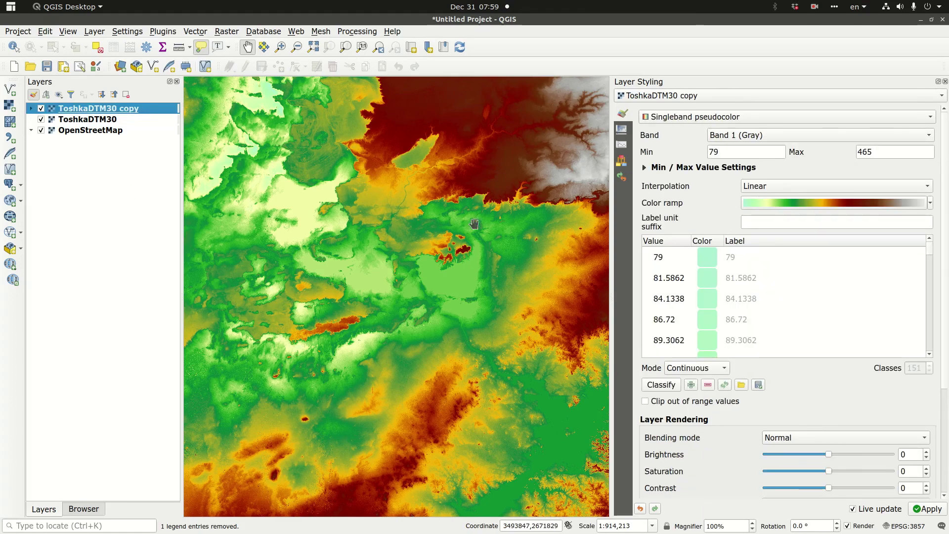
left_click(825, 439)
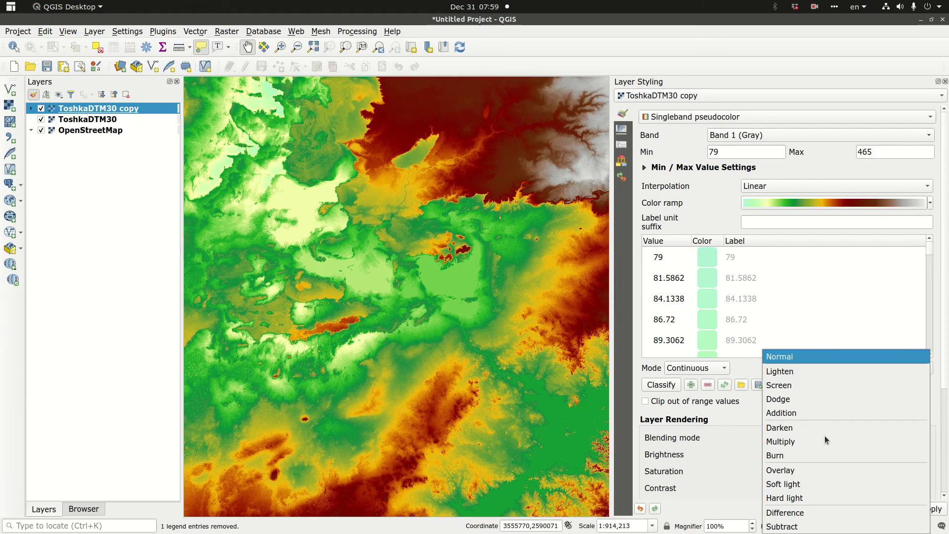
left_click(800, 439)
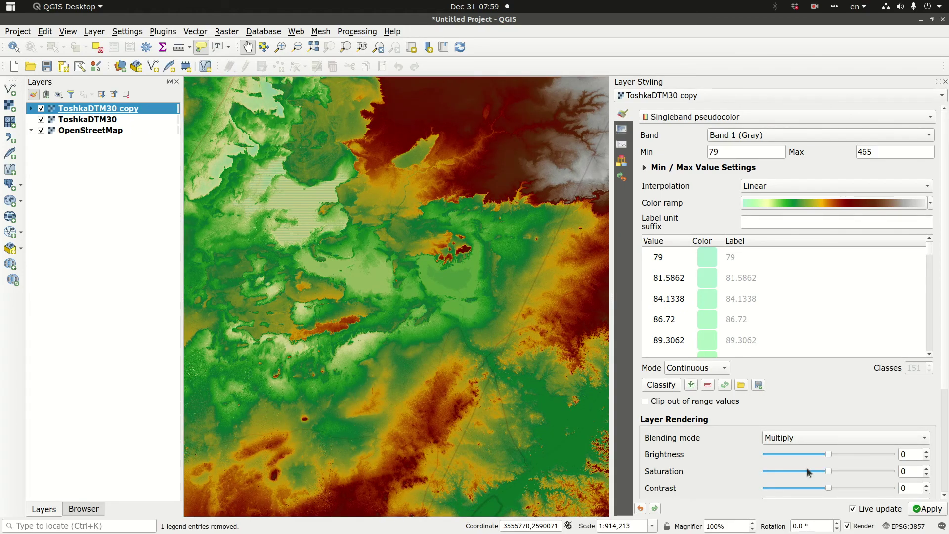
- Zoom to the copy's extent and rename the coloured copy layer to DTM
left_click(114, 119)
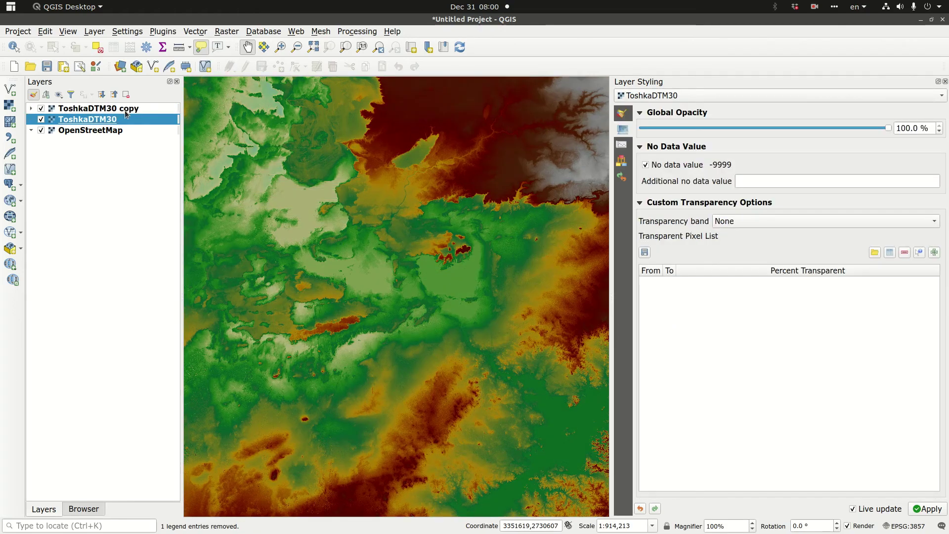
scroll(449, 308, "down", 1)
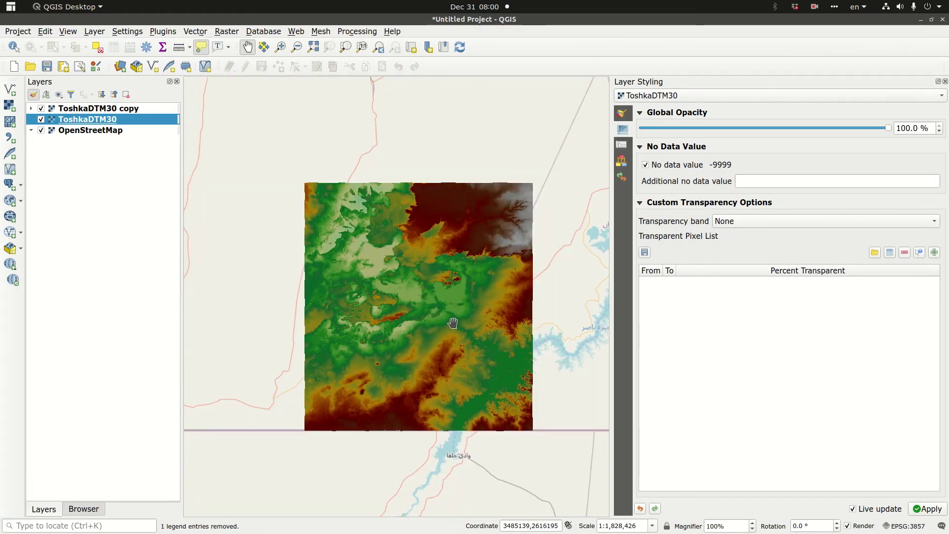
scroll(453, 323, "up", 1)
scroll(482, 328, "down", 1)
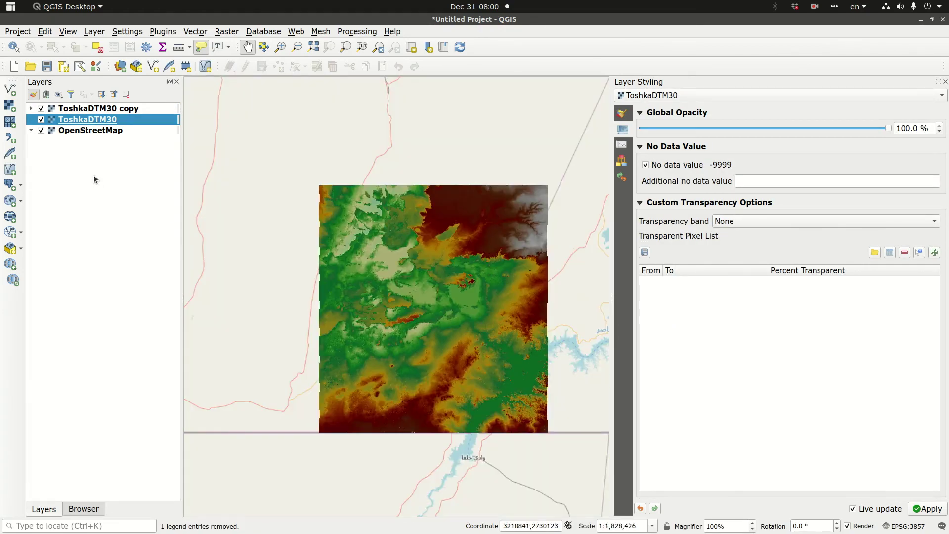
right_click(109, 111)
left_click(140, 114)
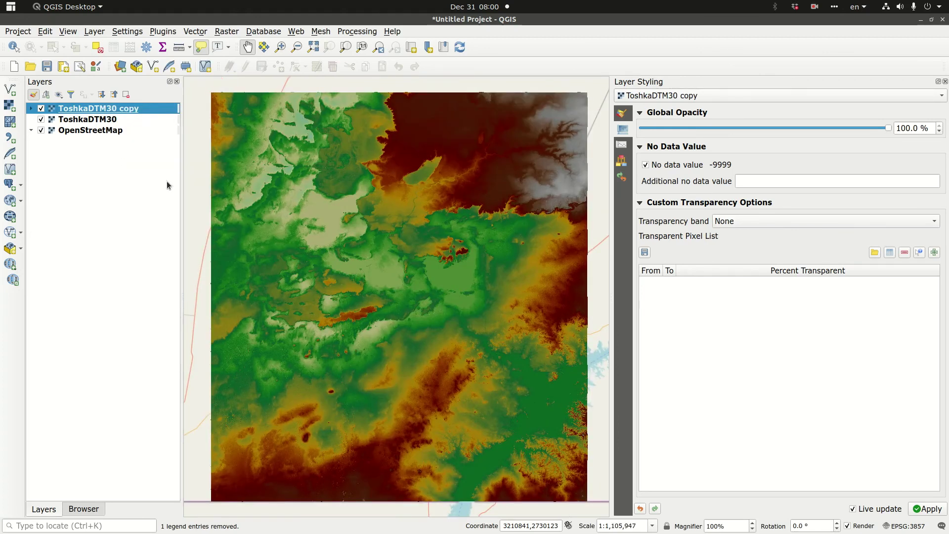
key("F2")
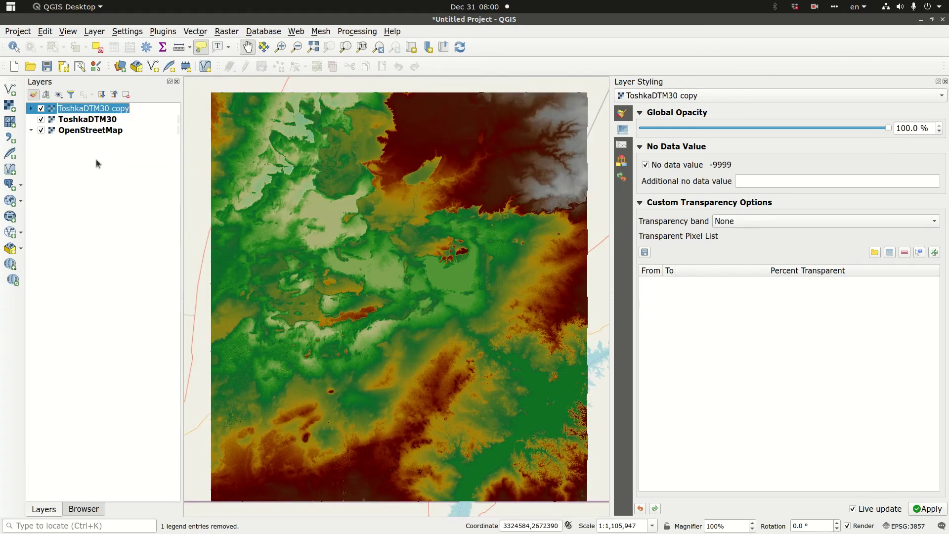
key("BackSpace")
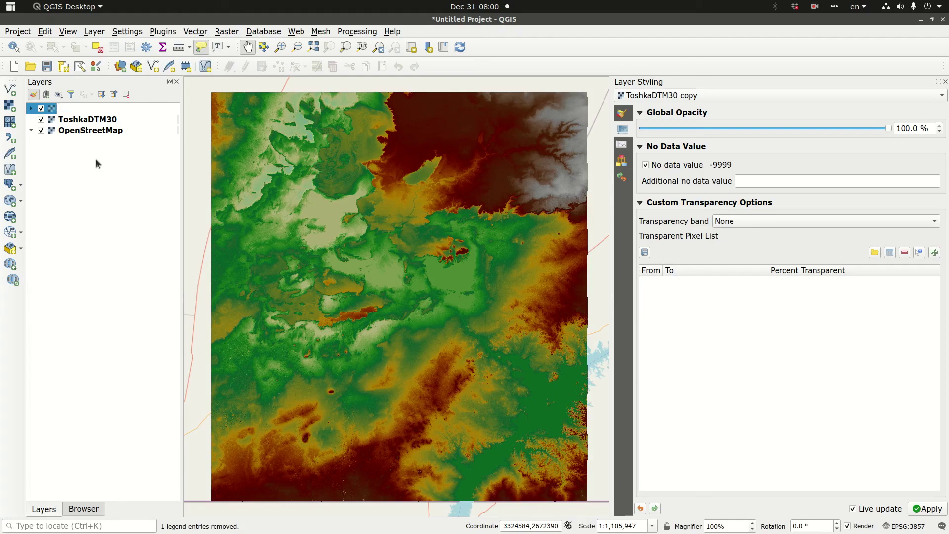
type("DTM")
left_click(70, 121)
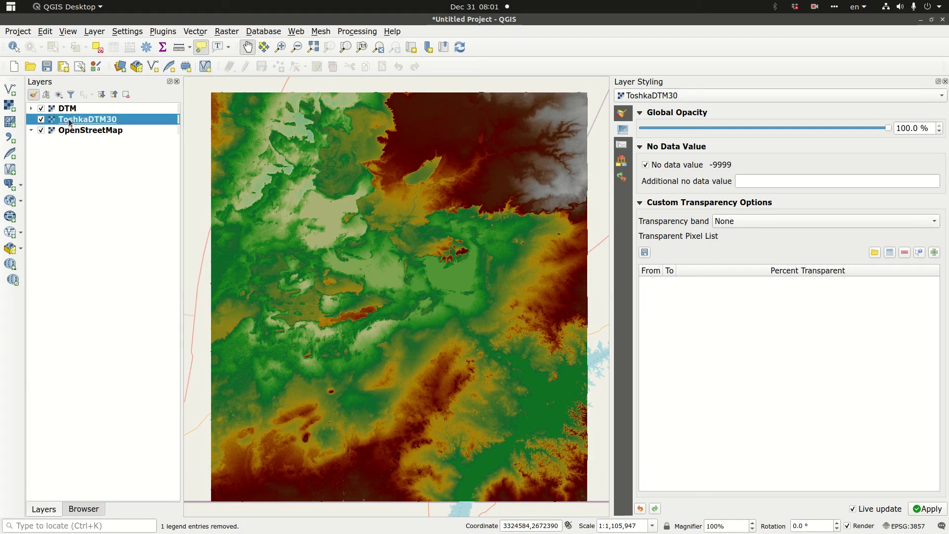
- Rename the ToshkaDTM30 hillshade layer to Hillshade
right_click(69, 121)
left_click(97, 167)
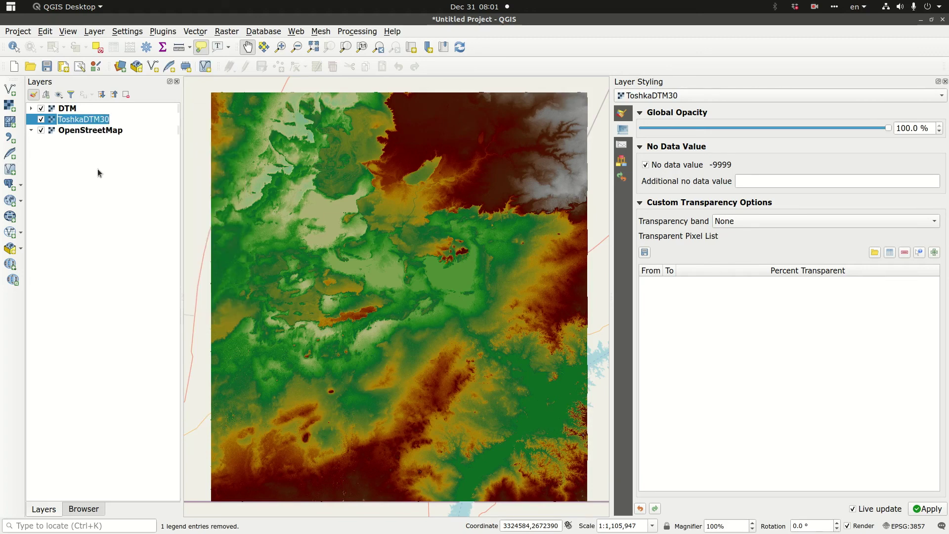
type("Hillshade")
key("Return")
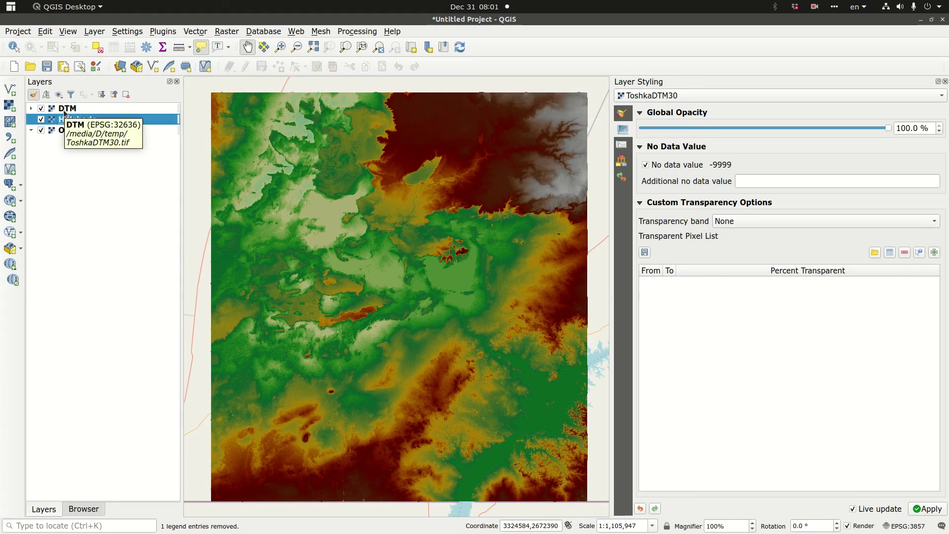